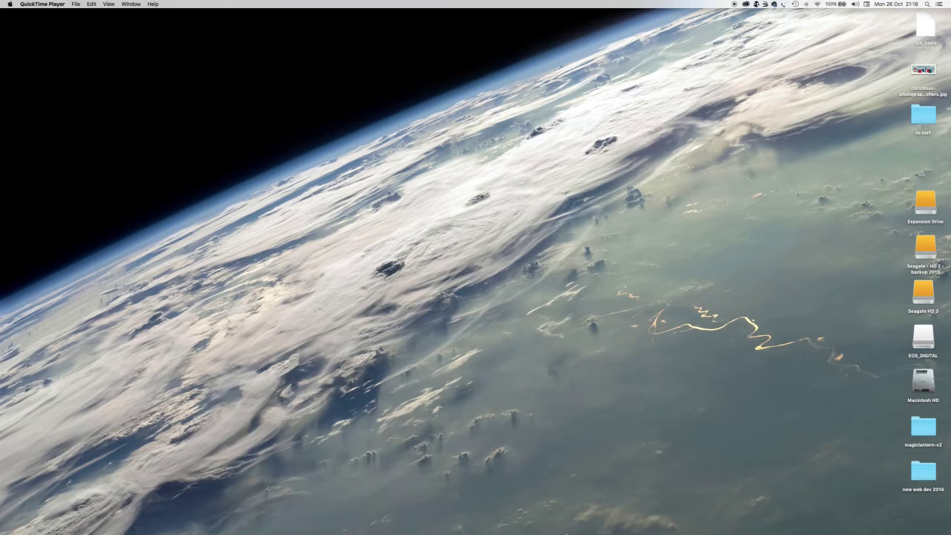
Open Chrome and search Google for "adobe lightroom photographers package"
{"action": "right_click", "coordinate": [580, 529]}
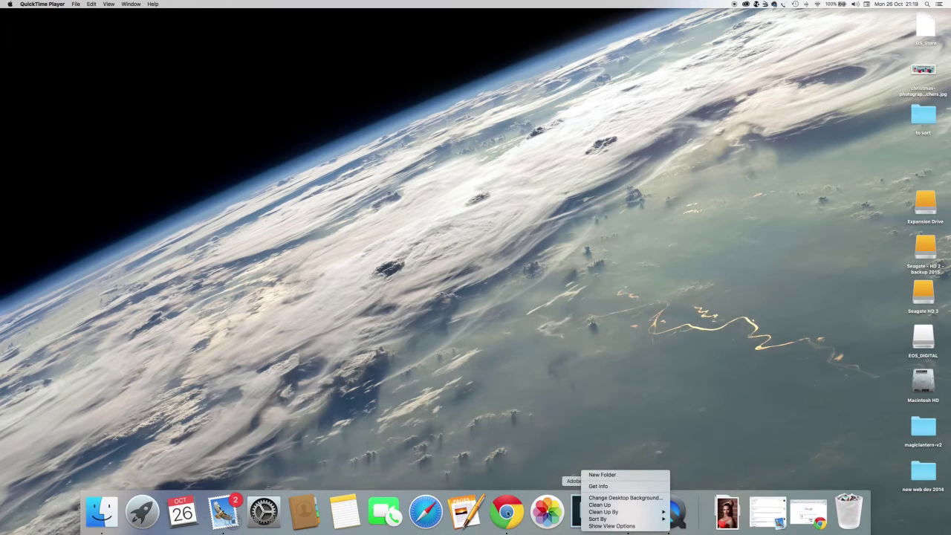
{"action": "left_click", "coordinate": [506, 511]}
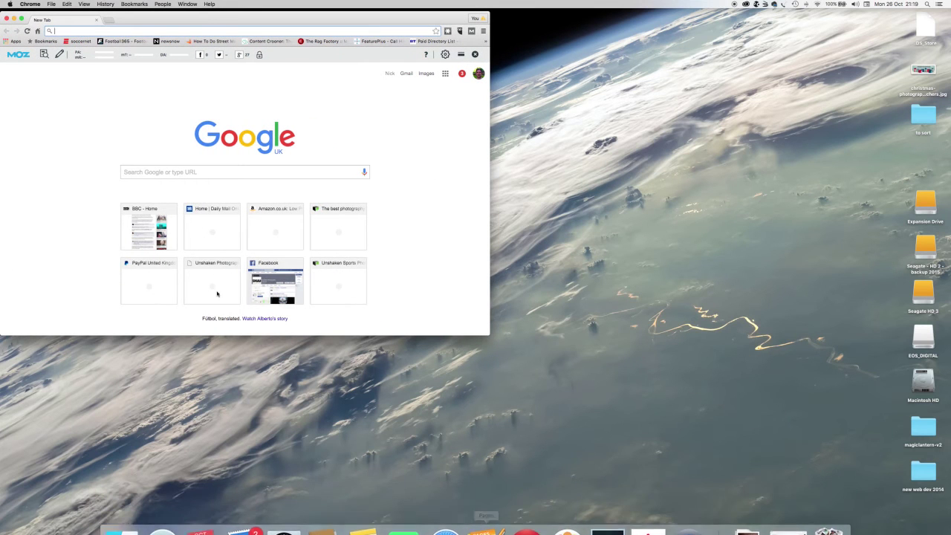
{"action": "left_click", "coordinate": [157, 170]}
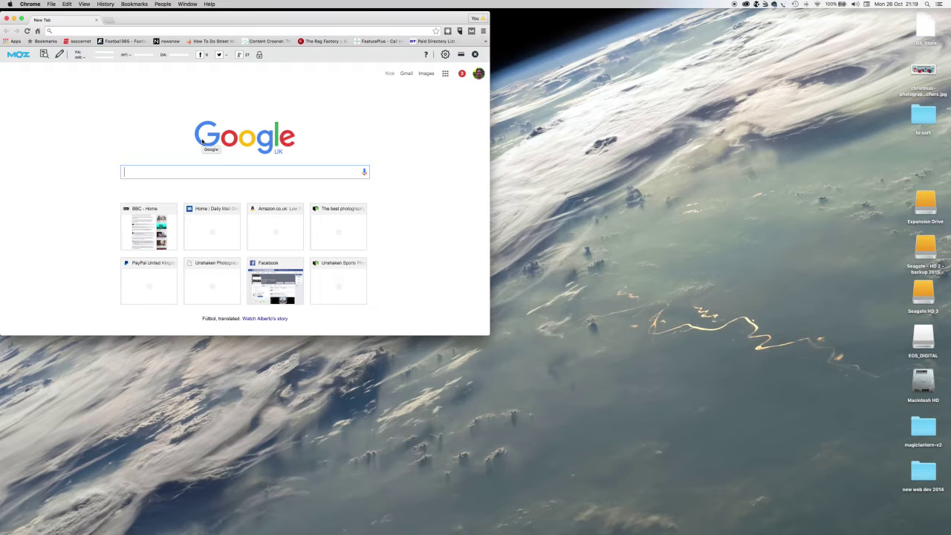
{"action": "type", "text": "adobe lightroom photographers"}
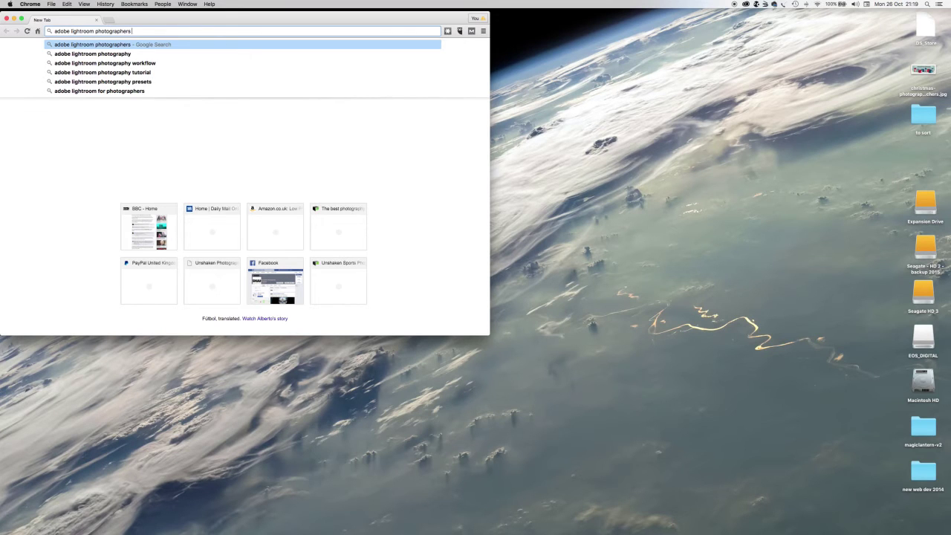
{"action": "type", "text": " package"}
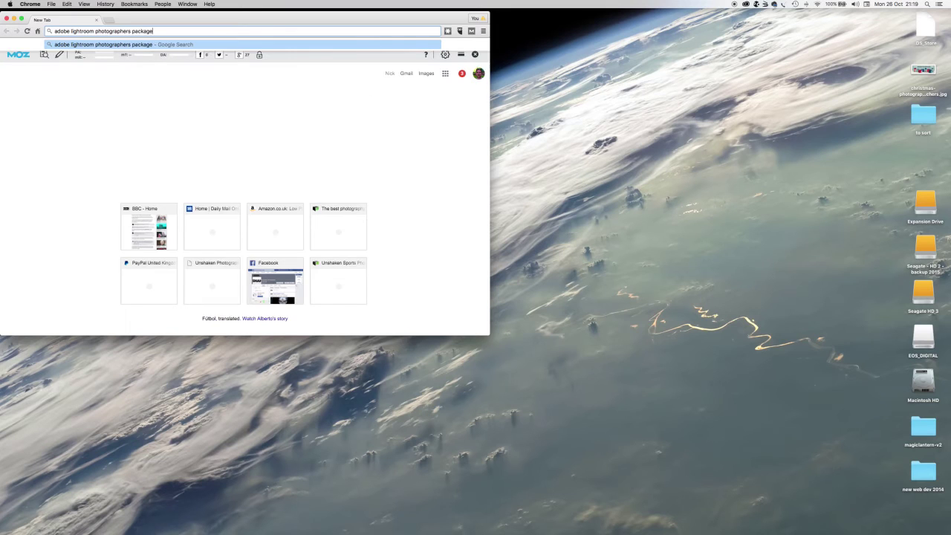
{"action": "key", "text": "Return"}
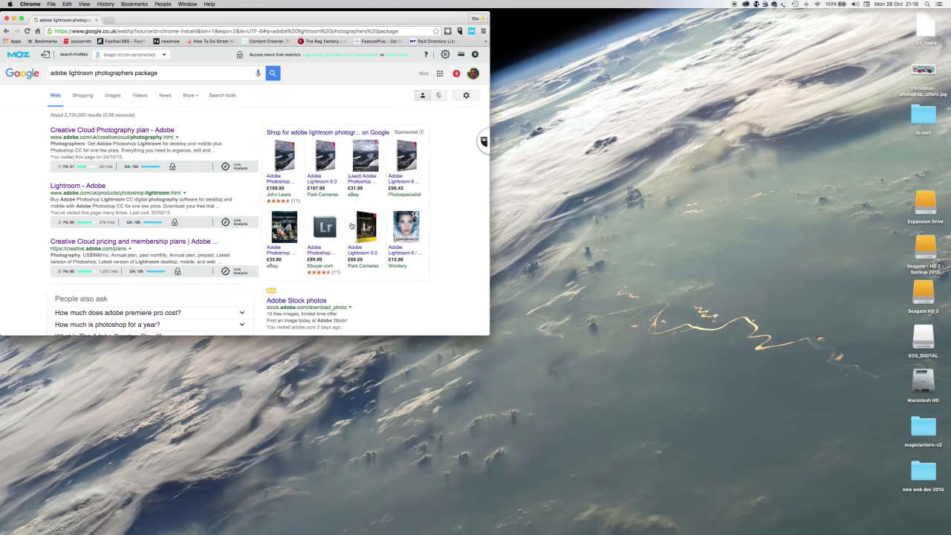
View the free trial of Adobe's Creative Cloud Photography plan from the search results and close the browser window
{"action": "left_click", "coordinate": [137, 131]}
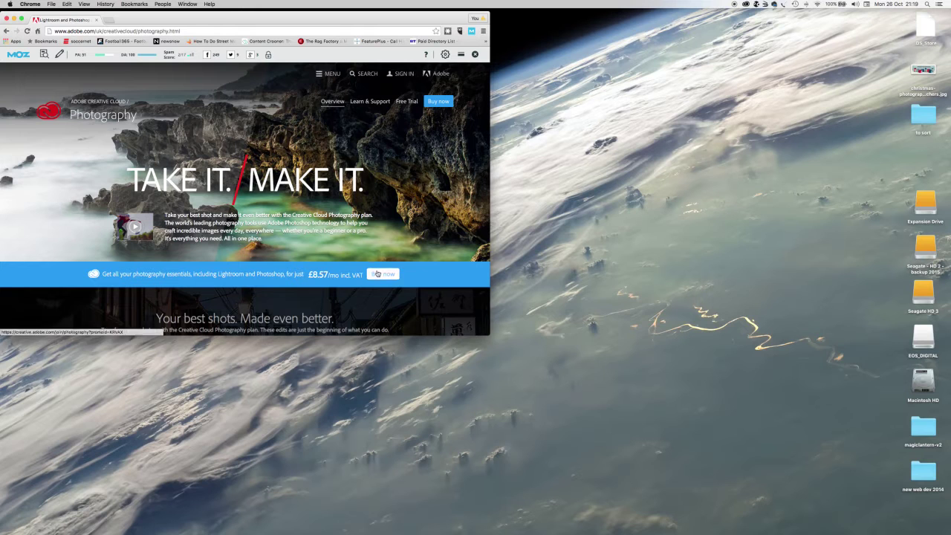
{"action": "left_click", "coordinate": [406, 103]}
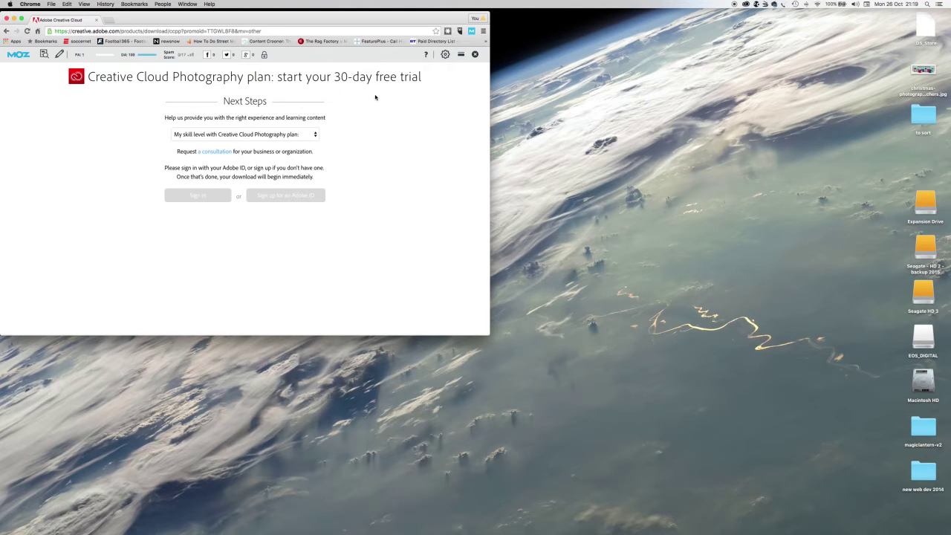
{"action": "right_click", "coordinate": [8, 31]}
{"action": "key", "text": "Escape"}
{"action": "right_click", "coordinate": [7, 31]}
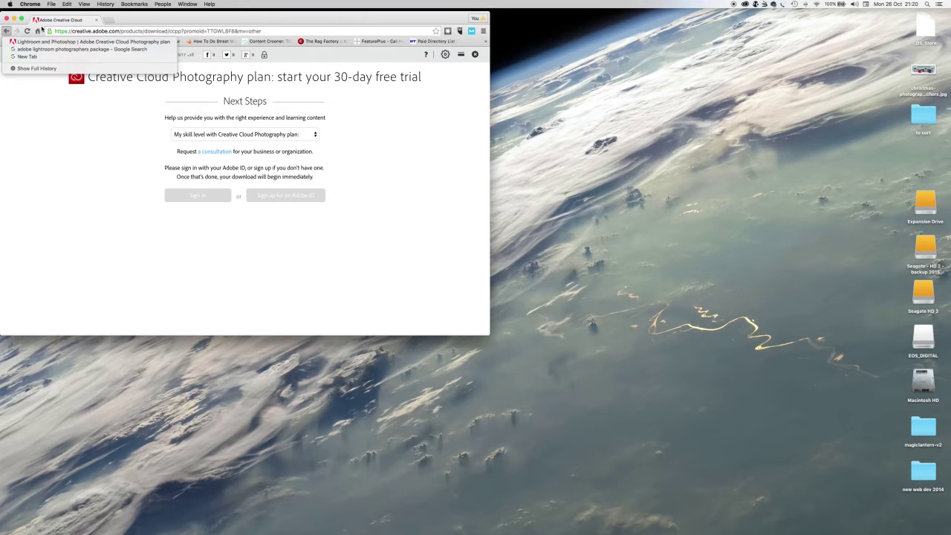
{"action": "left_click", "coordinate": [6, 19]}
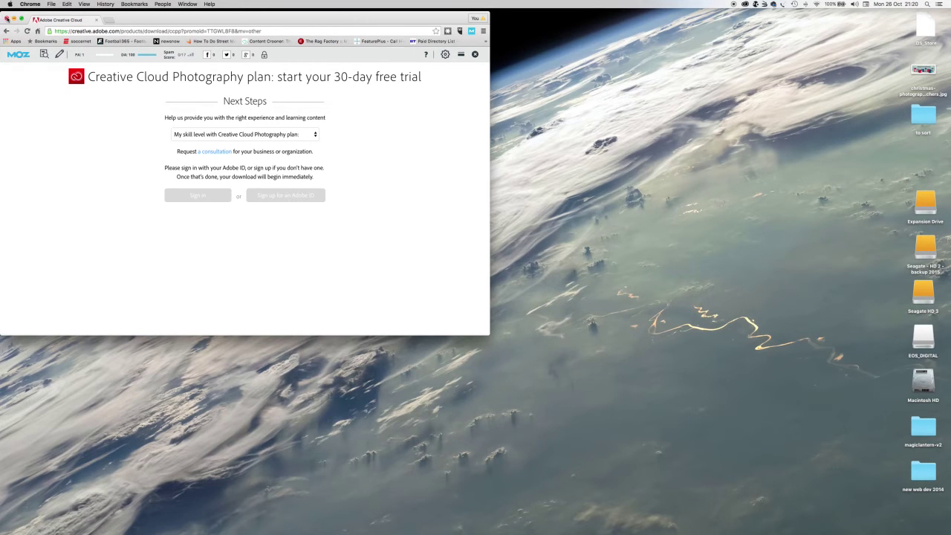
{"action": "left_click", "coordinate": [7, 19]}
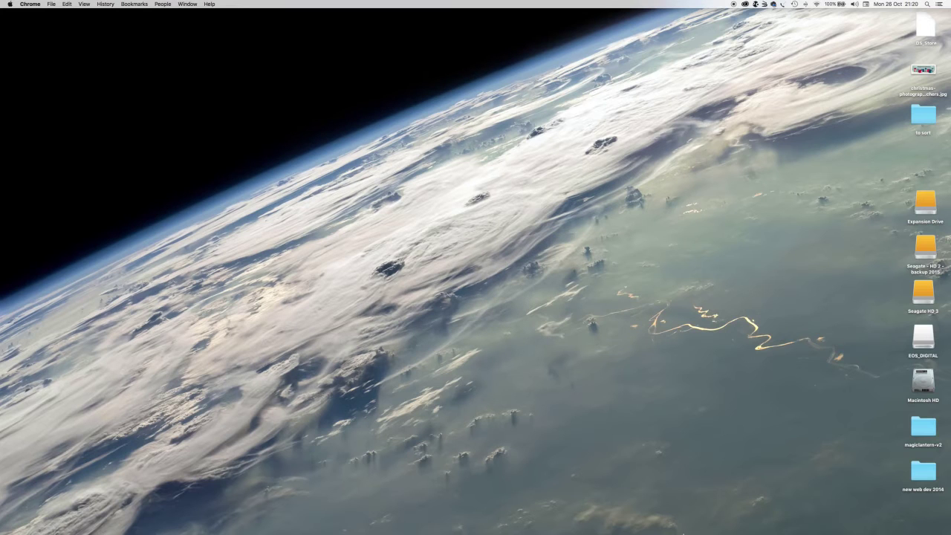
Launch Adobe Lightroom and return to its Library grid with the Dock out of the way
{"action": "mouse_move", "coordinate": [689, 524]}
{"action": "left_click", "coordinate": [608, 511]}
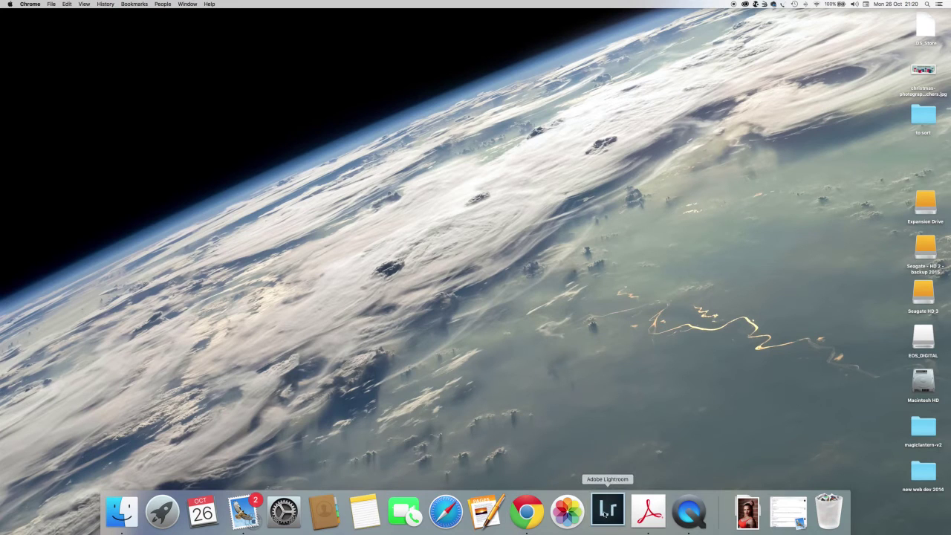
{"action": "right_click", "coordinate": [606, 507]}
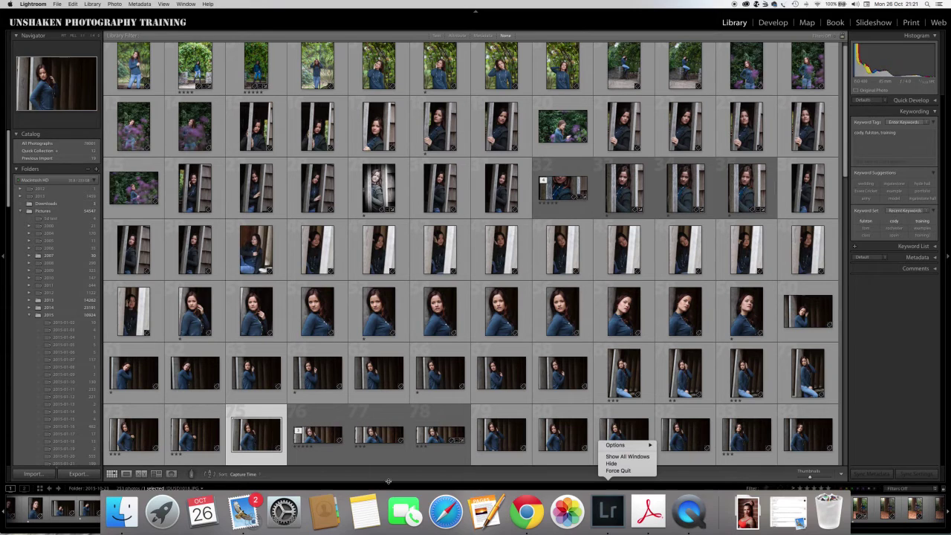
{"action": "left_click", "coordinate": [448, 476]}
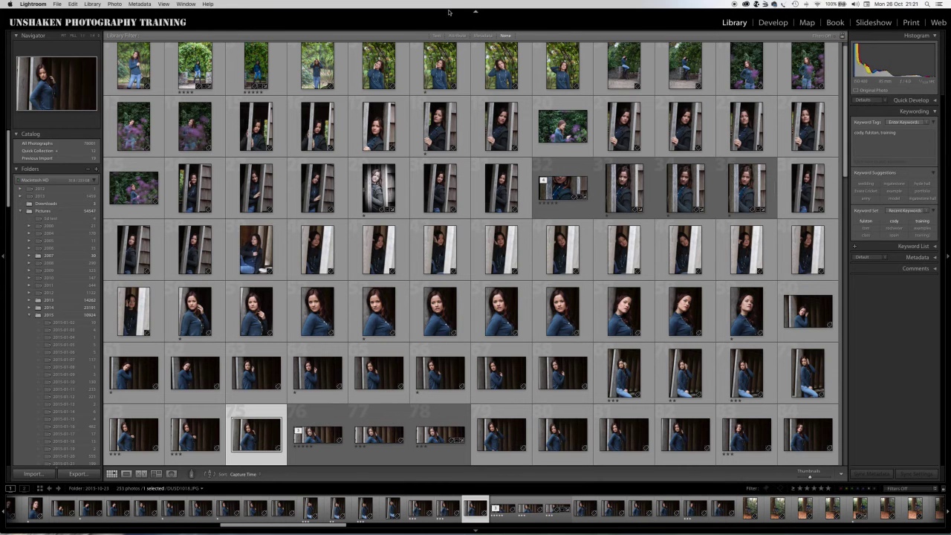
Hide the module picker, the Histogram and Keywording panel group, the filmstrip, and the Navigator and Folders panel group
{"action": "left_click", "coordinate": [476, 14]}
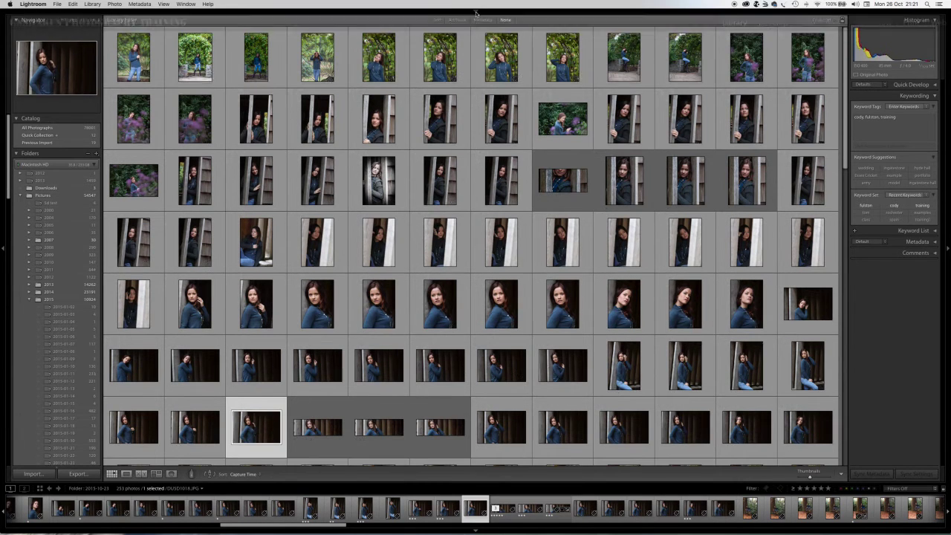
{"action": "left_click", "coordinate": [947, 250]}
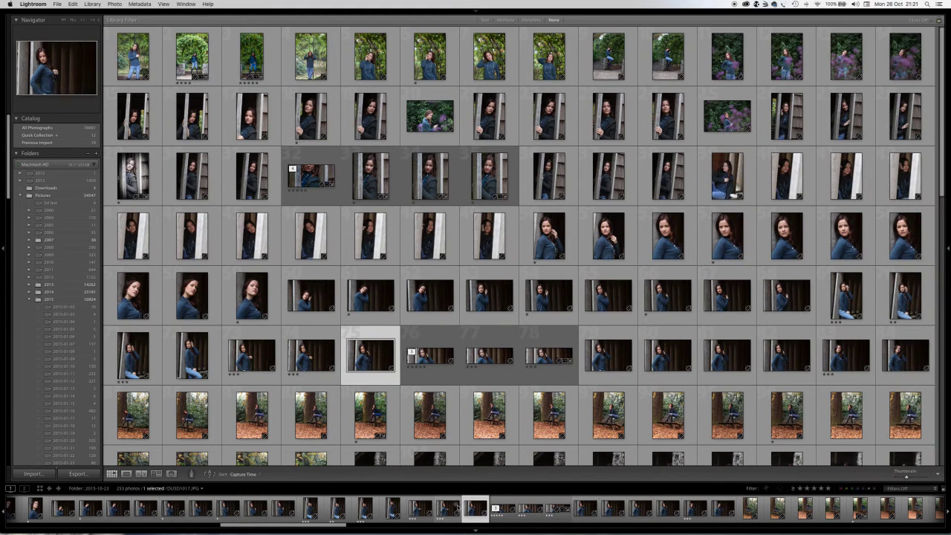
{"action": "left_click", "coordinate": [474, 531]}
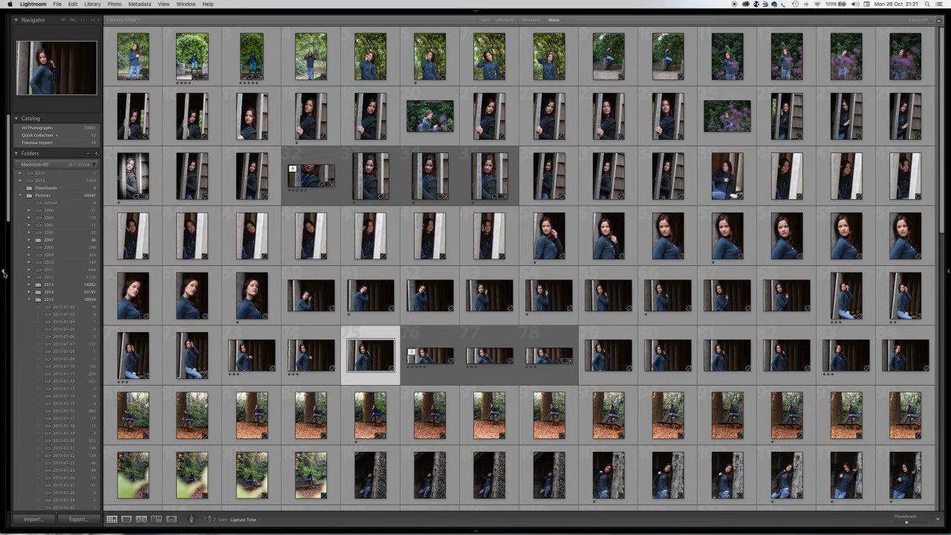
{"action": "left_click", "coordinate": [3, 274]}
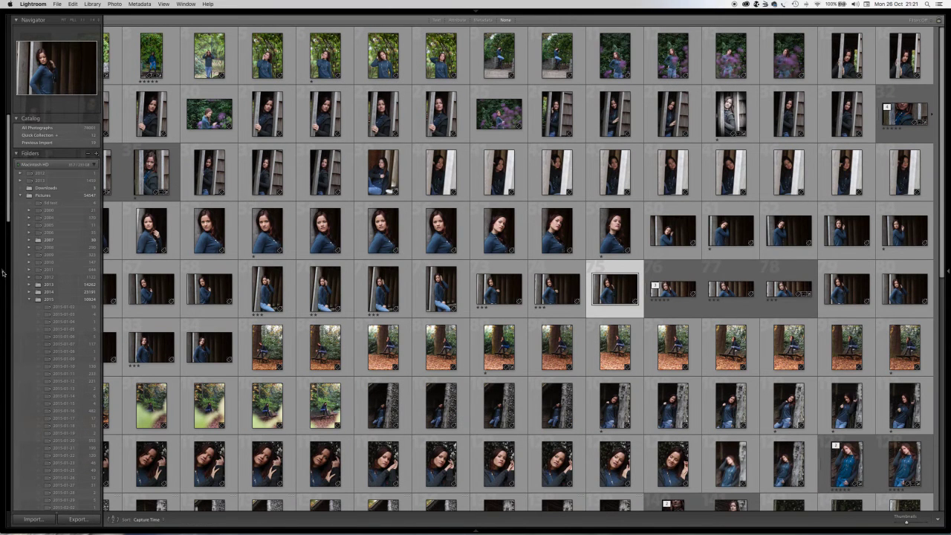
Show both side panel groups, the module picker and the filmstrip again around the Library grid
{"action": "left_click", "coordinate": [3, 274]}
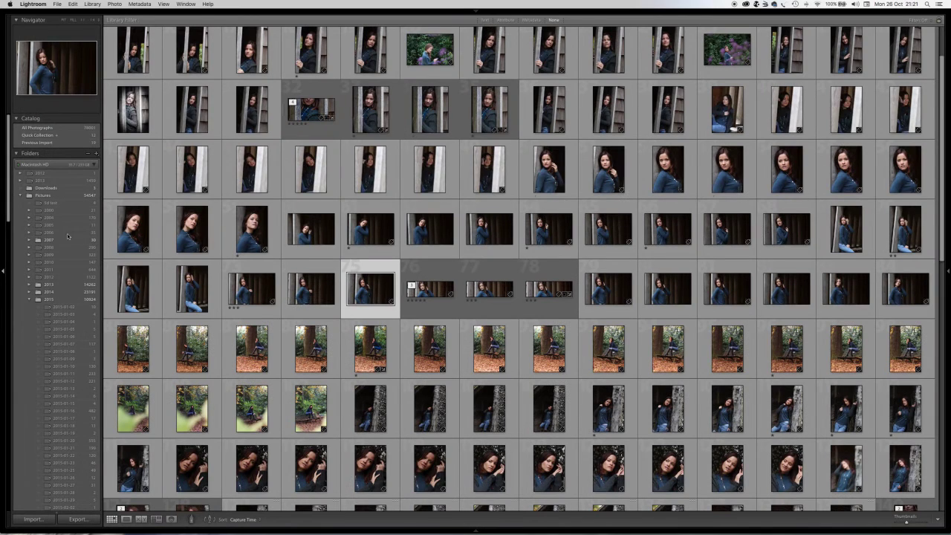
{"action": "left_click", "coordinate": [475, 13]}
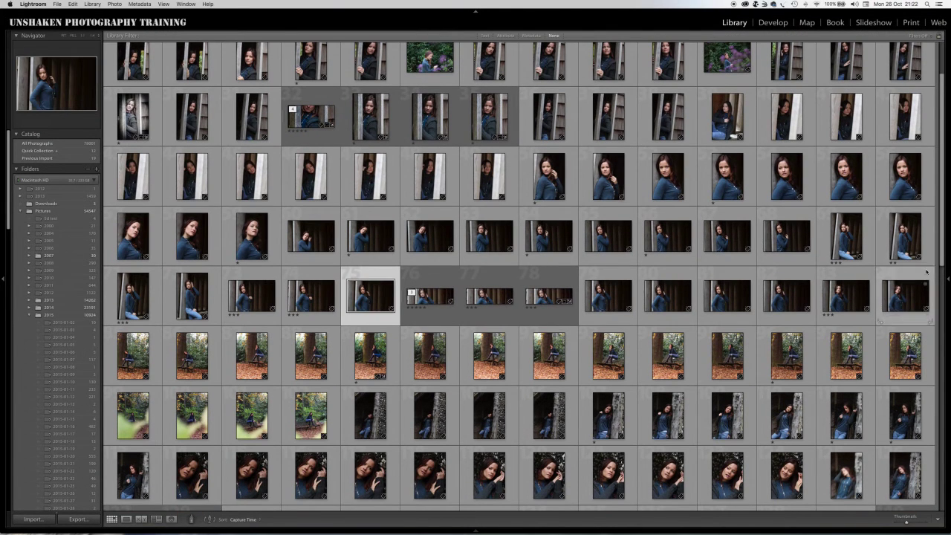
{"action": "left_click", "coordinate": [947, 280]}
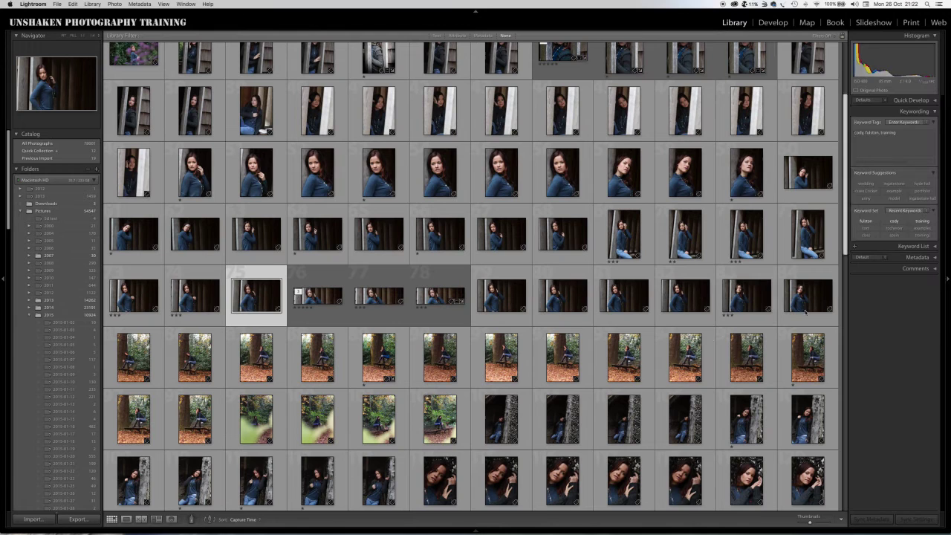
{"action": "left_click", "coordinate": [476, 530]}
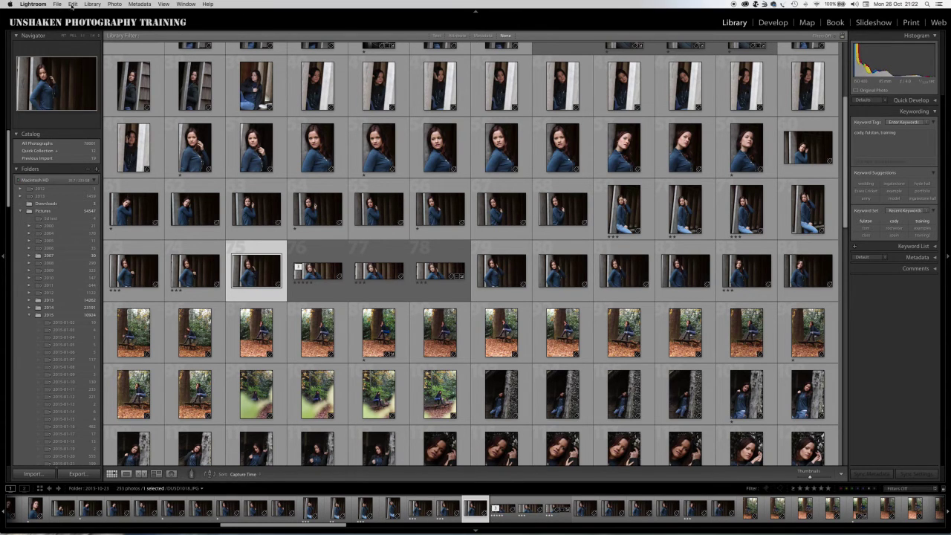
Start importing photos and video from the EOS_DIGITAL memory card
{"action": "left_click", "coordinate": [55, 6]}
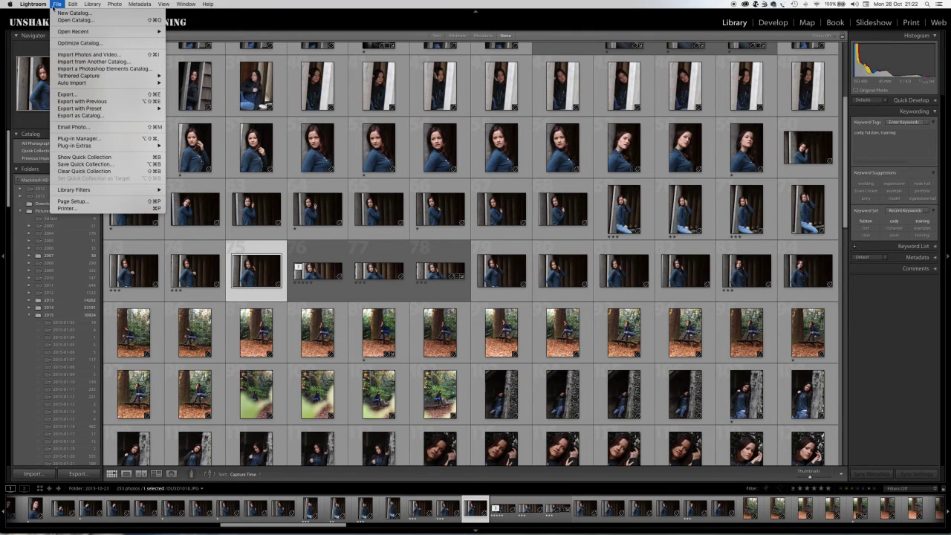
{"action": "left_click", "coordinate": [96, 55]}
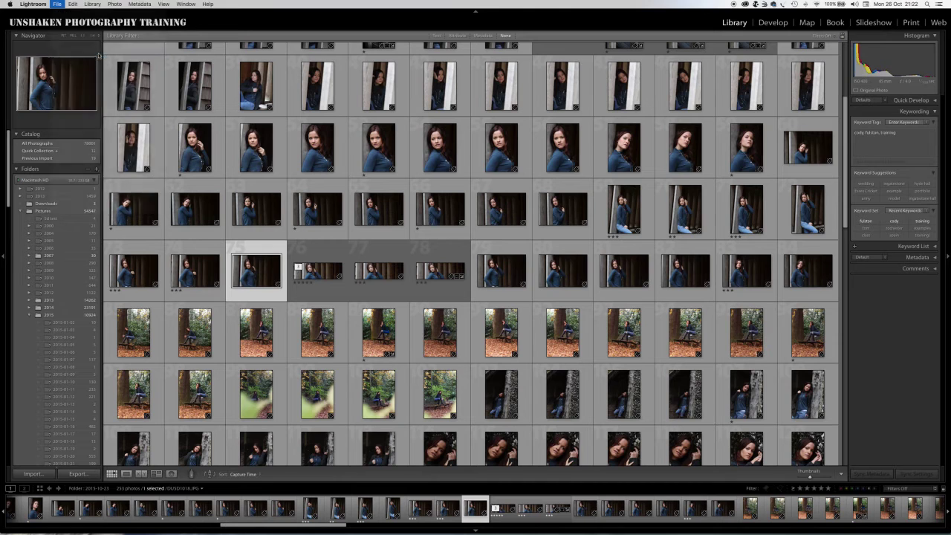
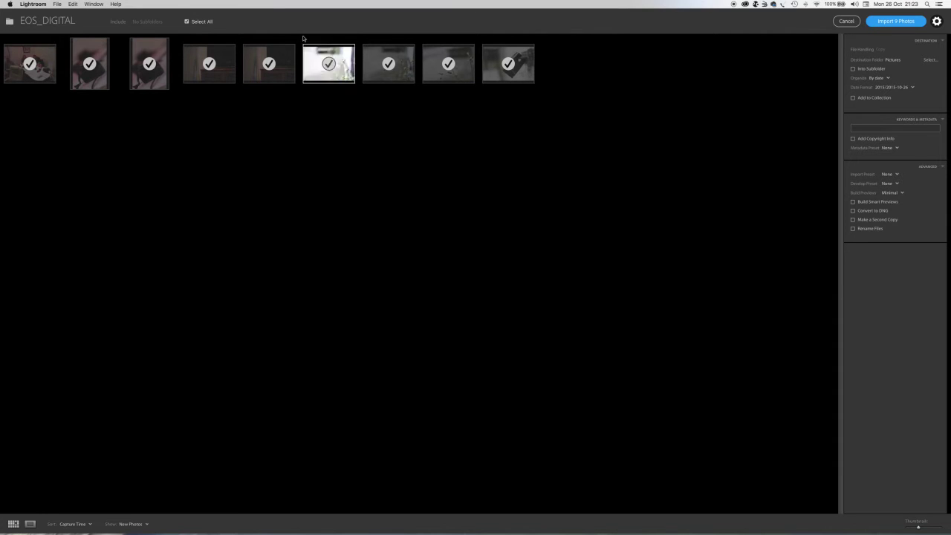
Exclude all photos, include the fifth to eighth ones individually for import, and reselect all of them
{"action": "left_click", "coordinate": [186, 22]}
{"action": "left_click", "coordinate": [328, 64]}
{"action": "left_click", "coordinate": [387, 64]}
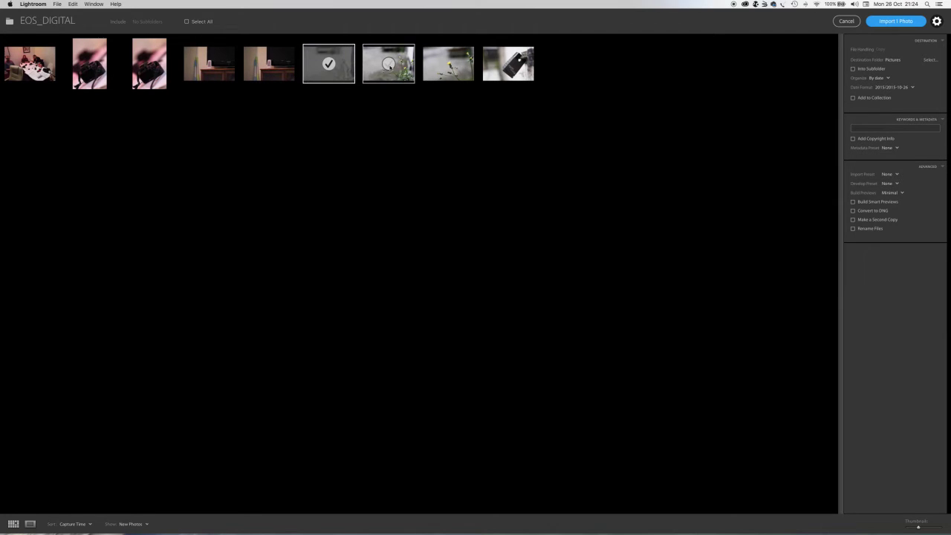
{"action": "left_click", "coordinate": [269, 63]}
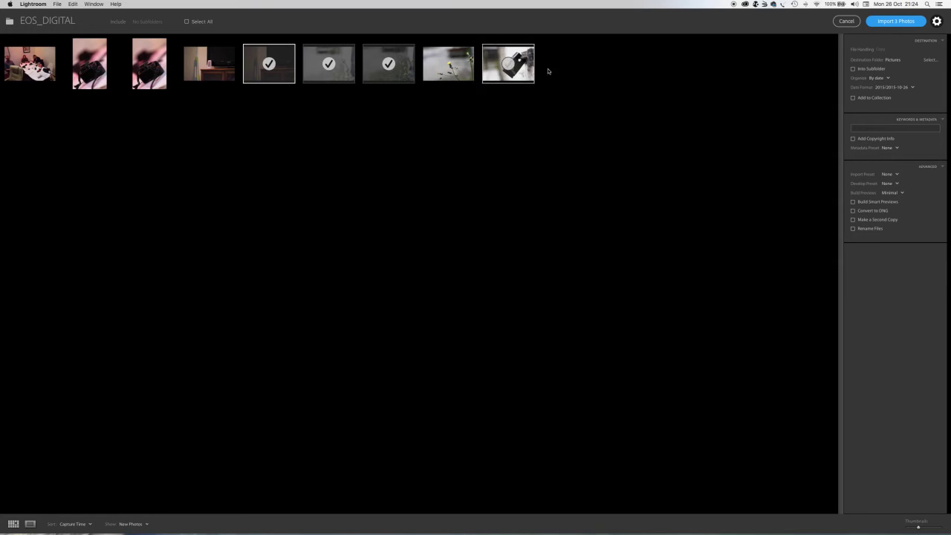
{"action": "left_click", "coordinate": [450, 66]}
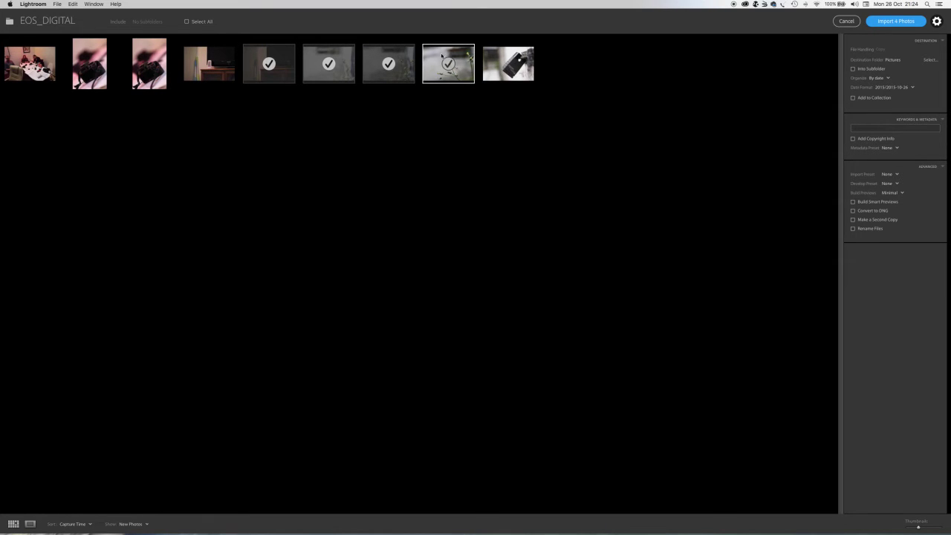
{"action": "left_click", "coordinate": [197, 21]}
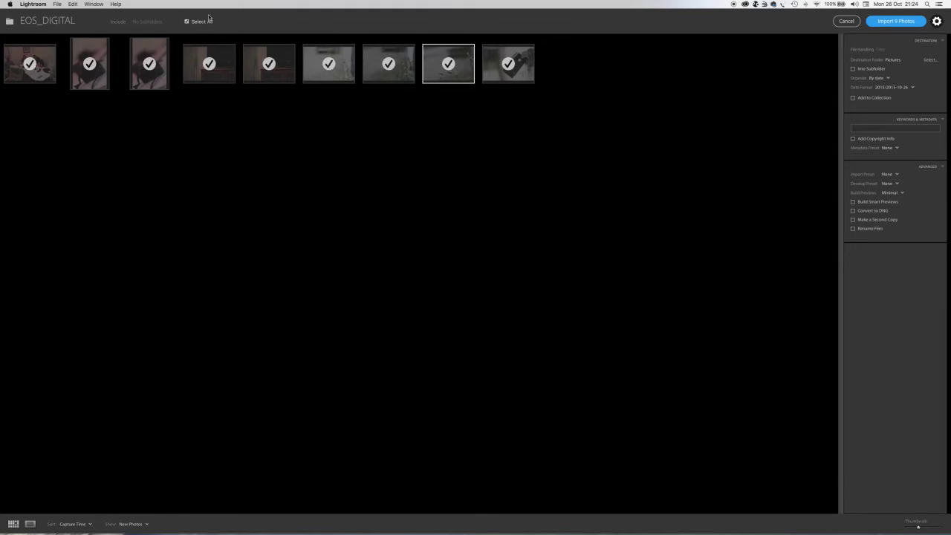
Deselect all photos and include only the two portrait-format camera shots and the sixth and seventh photos for import
{"action": "left_click", "coordinate": [187, 22]}
{"action": "left_click", "coordinate": [328, 63]}
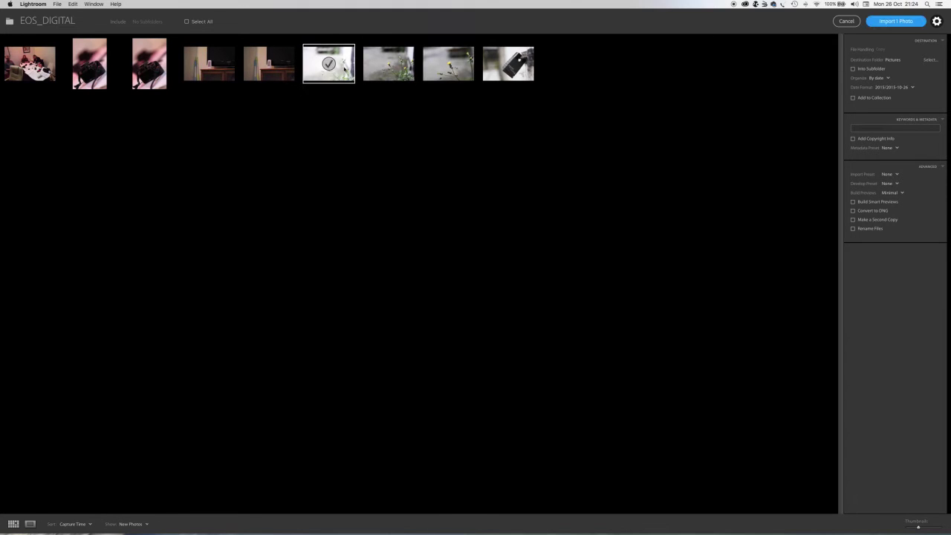
{"action": "left_click", "coordinate": [388, 64]}
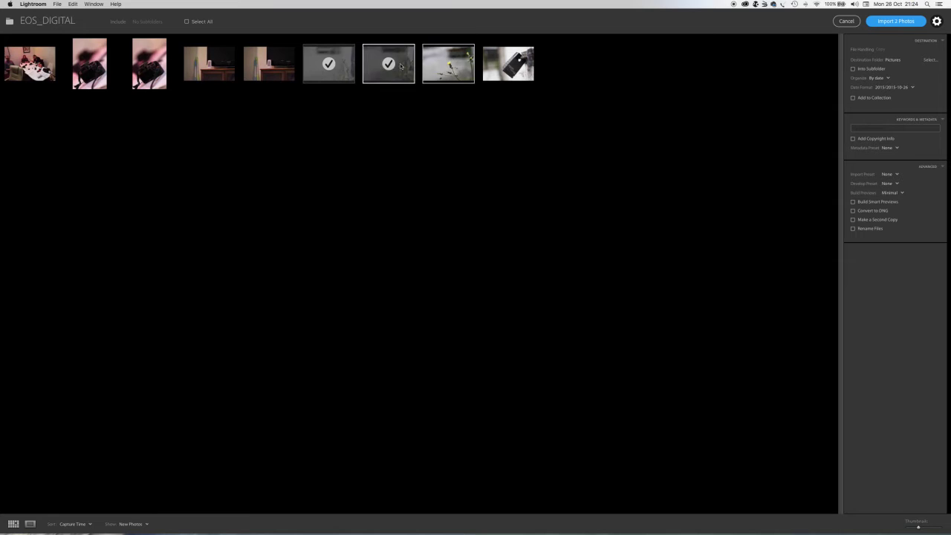
{"action": "left_click", "coordinate": [149, 64]}
{"action": "left_click", "coordinate": [82, 64]}
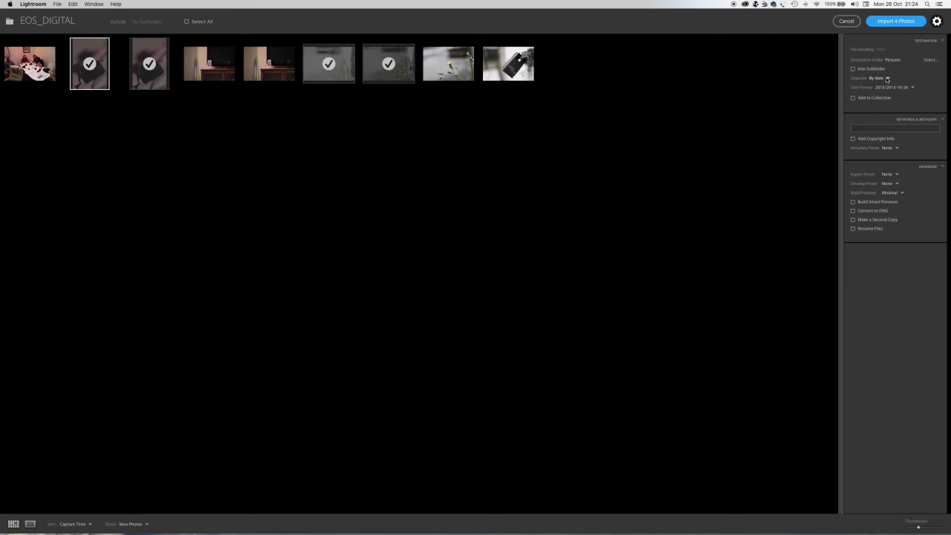
Add the keywords "training, unshaken" and import the four chosen photos
{"action": "left_click", "coordinate": [869, 131]}
{"action": "type", "text": "training, Unshaken"}
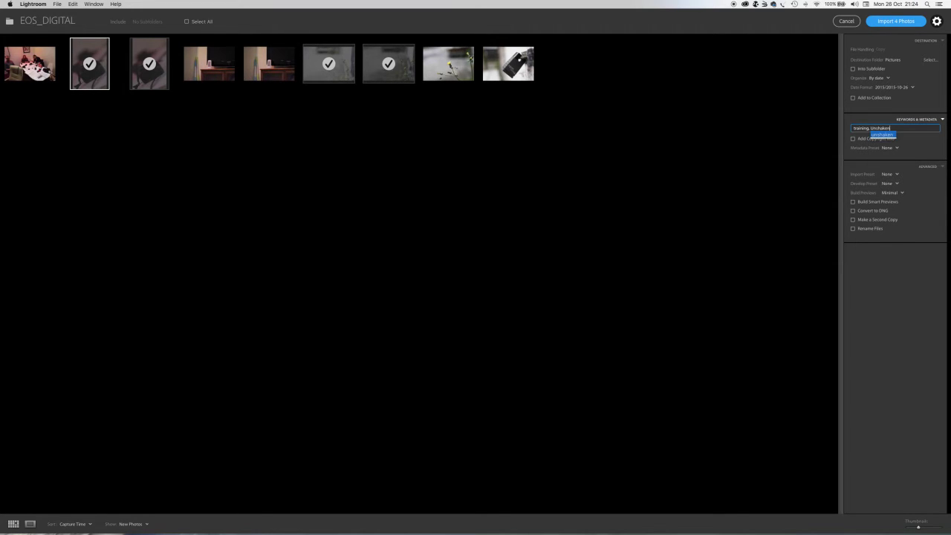
{"action": "key", "text": "Return"}
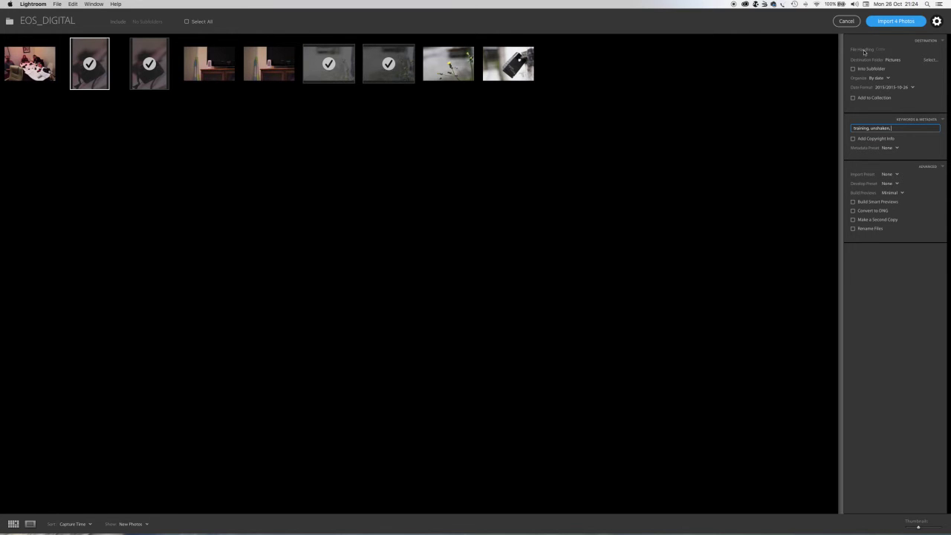
{"action": "left_click", "coordinate": [877, 53]}
{"action": "left_click", "coordinate": [896, 21]}
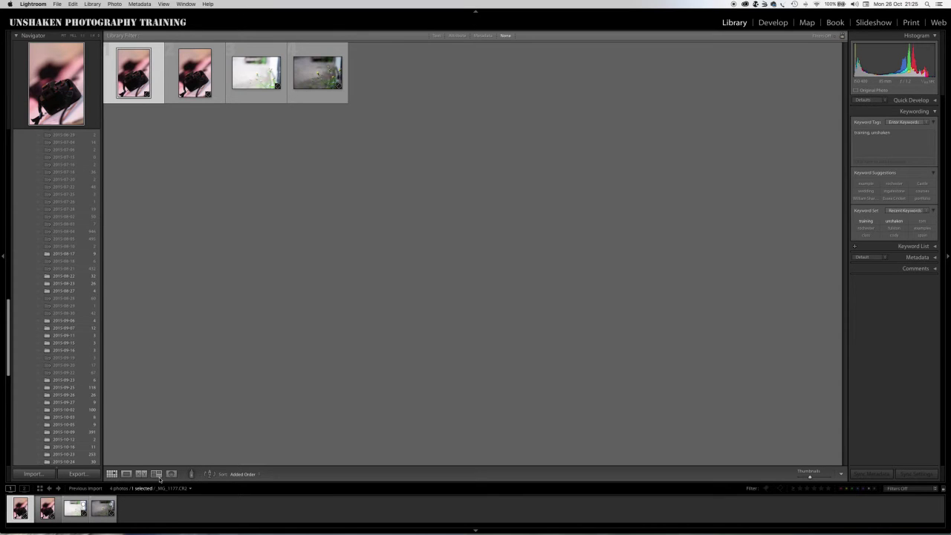
Hide the toolbar beneath the photo grid and show it again
{"action": "left_click", "coordinate": [164, 5]}
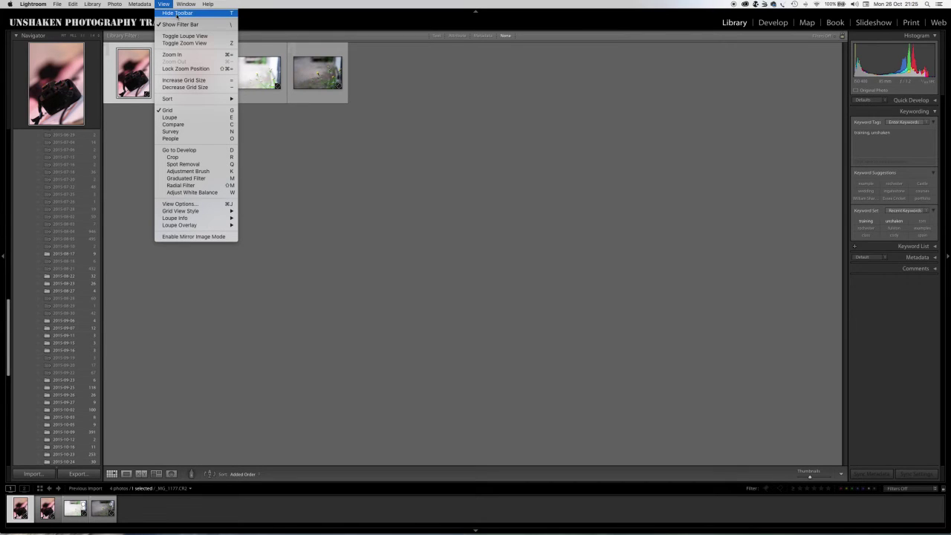
{"action": "left_click", "coordinate": [178, 13]}
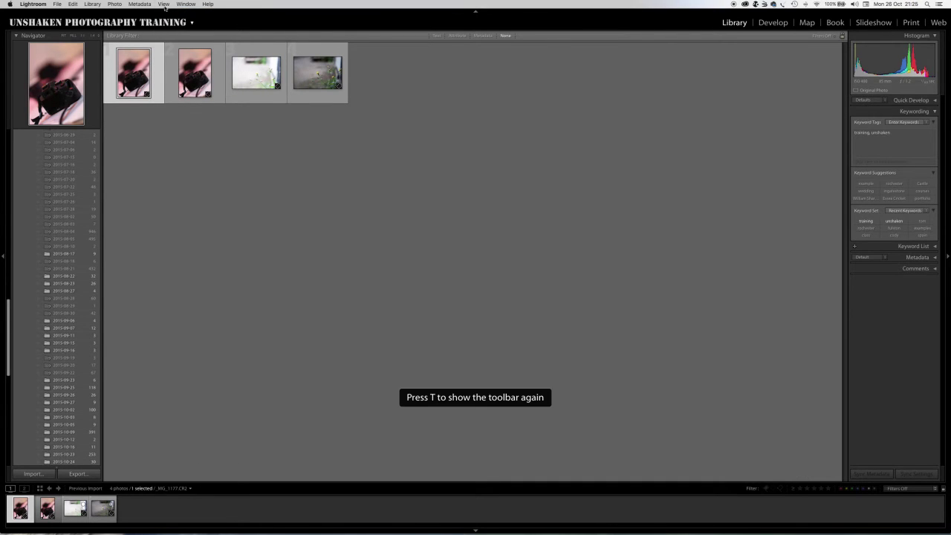
{"action": "left_click", "coordinate": [164, 6]}
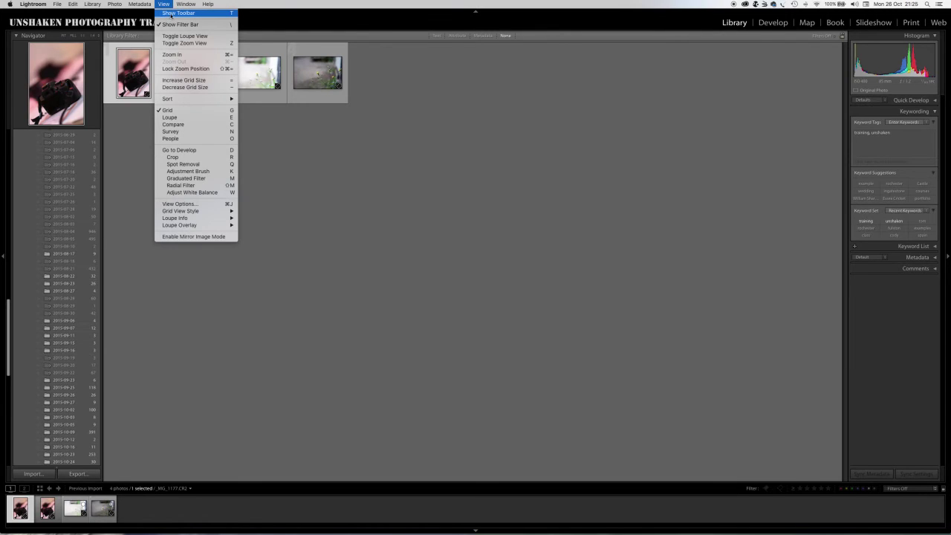
{"action": "left_click", "coordinate": [169, 12]}
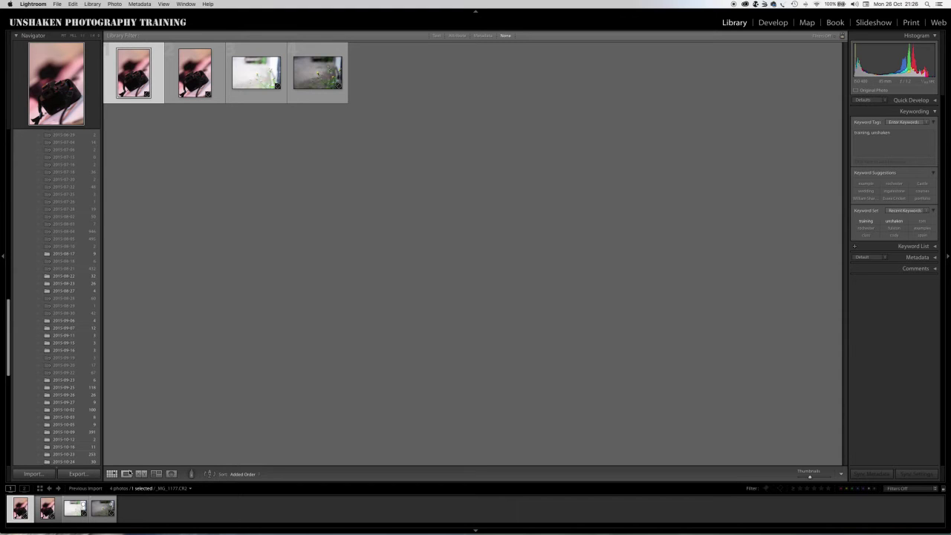
View the selected camera photo in Loupe view, and compare the camera and flower photos side by side in Compare view
{"action": "left_click", "coordinate": [127, 474]}
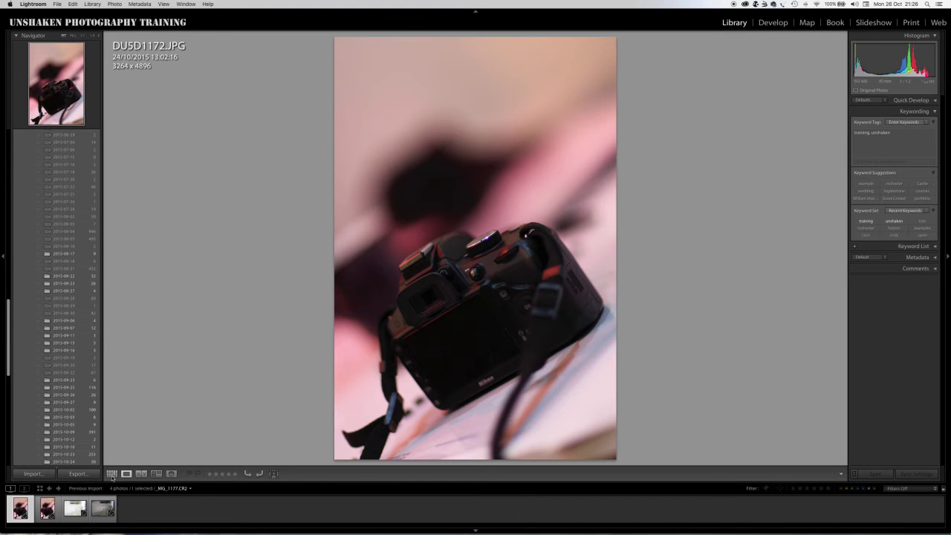
{"action": "left_click", "coordinate": [141, 473]}
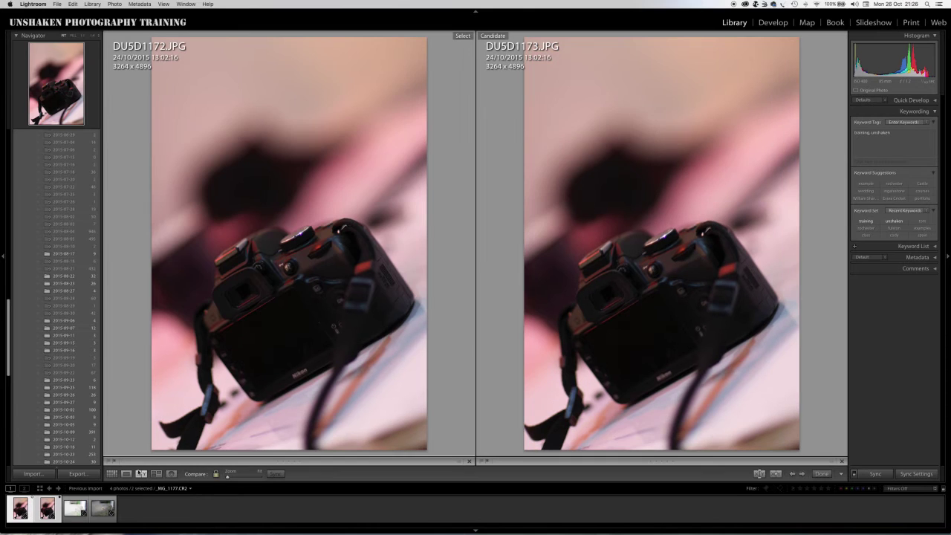
{"action": "left_click", "coordinate": [75, 520]}
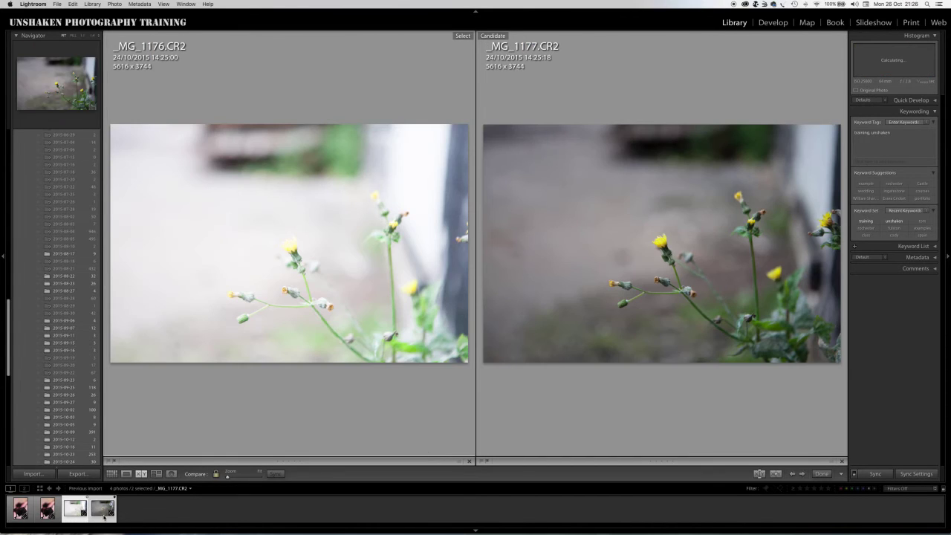
{"action": "left_click", "coordinate": [52, 512]}
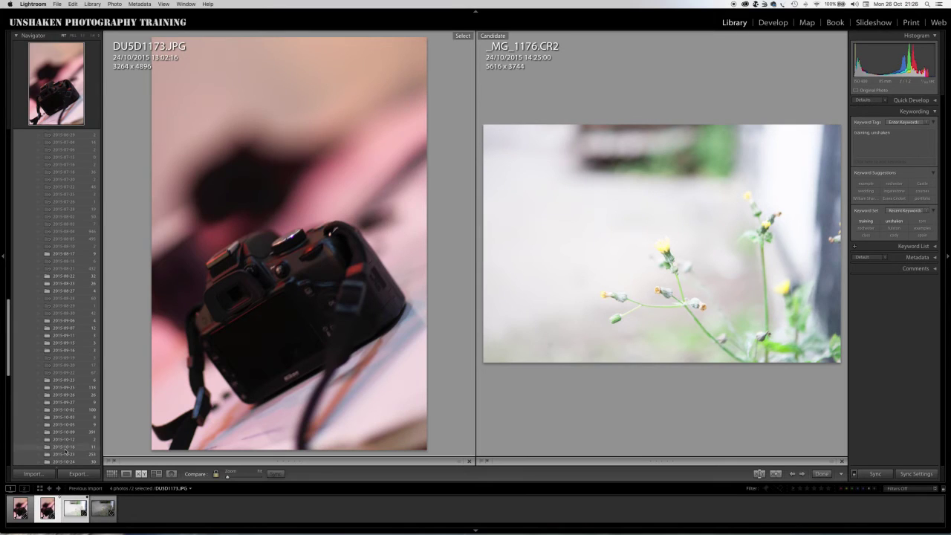
Show DU5D1173.JPG on its own in Loupe view and inspect the Quick Develop controls, leaving them collapsed
{"action": "left_click", "coordinate": [126, 474]}
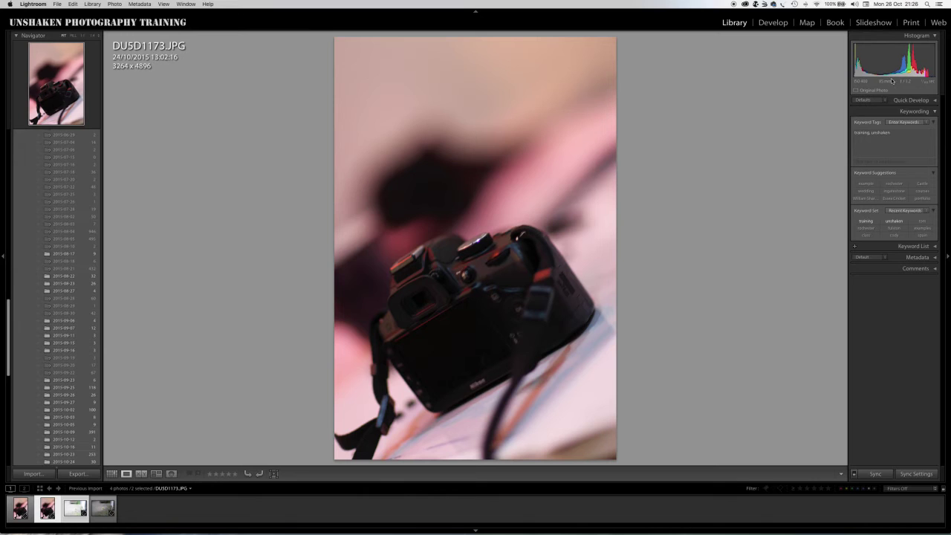
{"action": "left_click", "coordinate": [935, 101]}
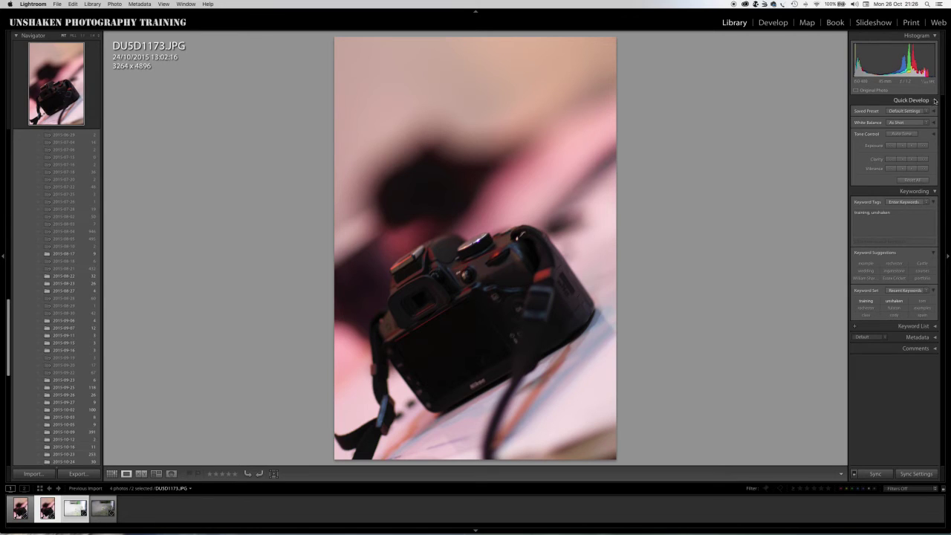
{"action": "left_click", "coordinate": [935, 101]}
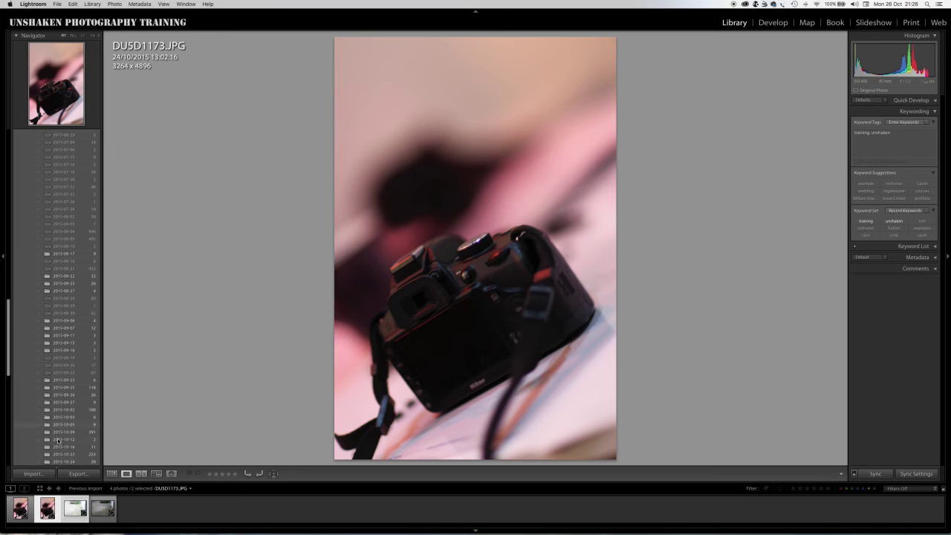
Open DU5D1172.JPG in Develop and collapse the Basic, Tone Curve, Color, Split Toning, Detail, Lens Corrections and Effects sections
{"action": "left_click", "coordinate": [28, 508]}
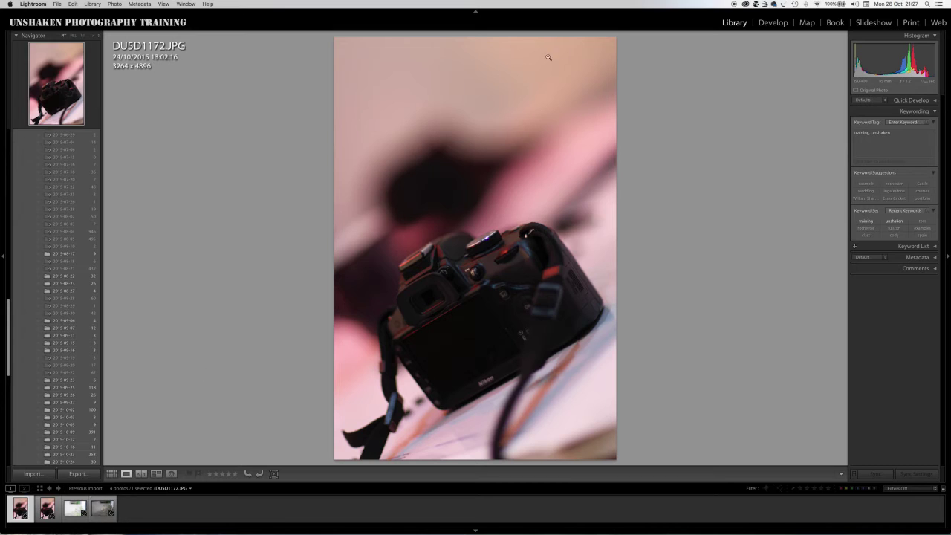
{"action": "left_click", "coordinate": [773, 23]}
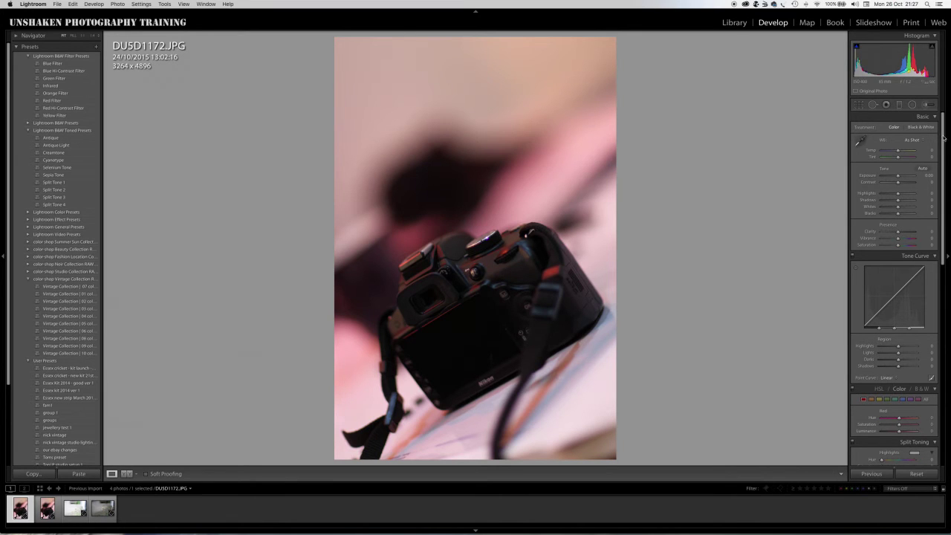
{"action": "mouse_move", "coordinate": [943, 137]}
{"action": "left_mouse_down"}
{"action": "mouse_move", "coordinate": [947, 355]}
{"action": "mouse_move", "coordinate": [941, 127]}
{"action": "left_mouse_up"}
{"action": "left_click", "coordinate": [936, 117]}
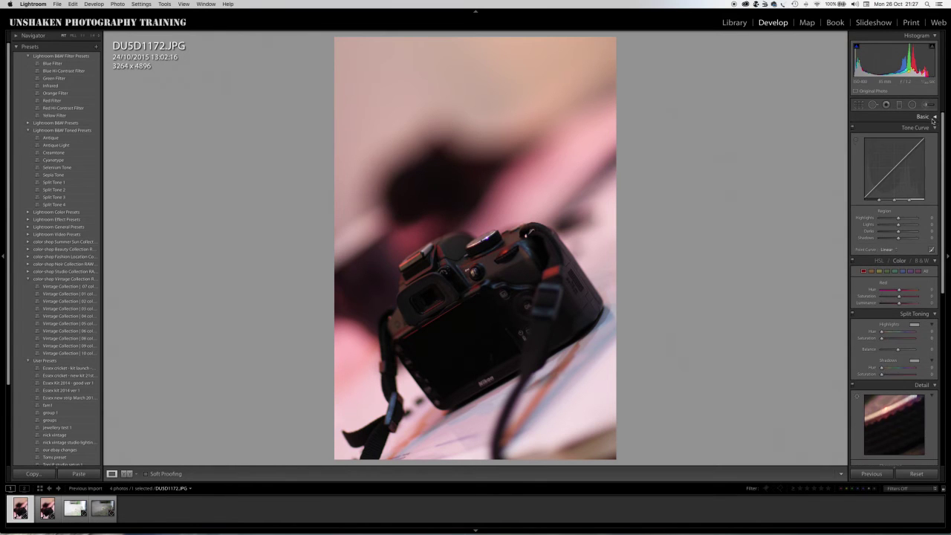
{"action": "left_click", "coordinate": [935, 129]}
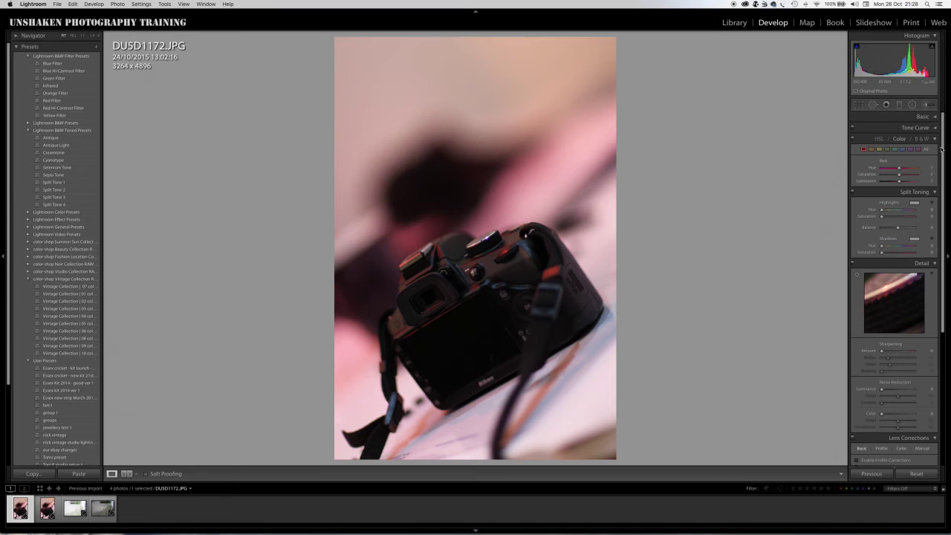
{"action": "left_click", "coordinate": [935, 140]}
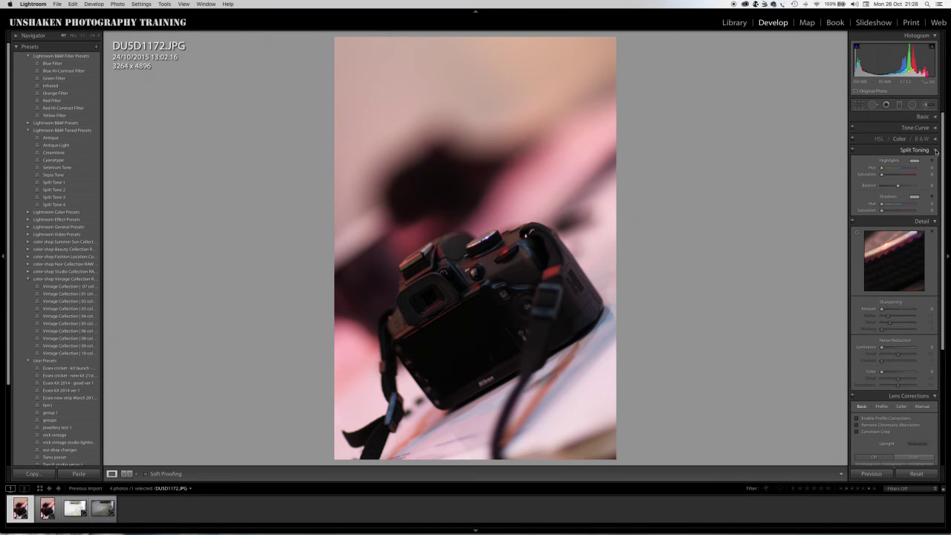
{"action": "left_click", "coordinate": [935, 150]}
{"action": "left_click", "coordinate": [935, 162]}
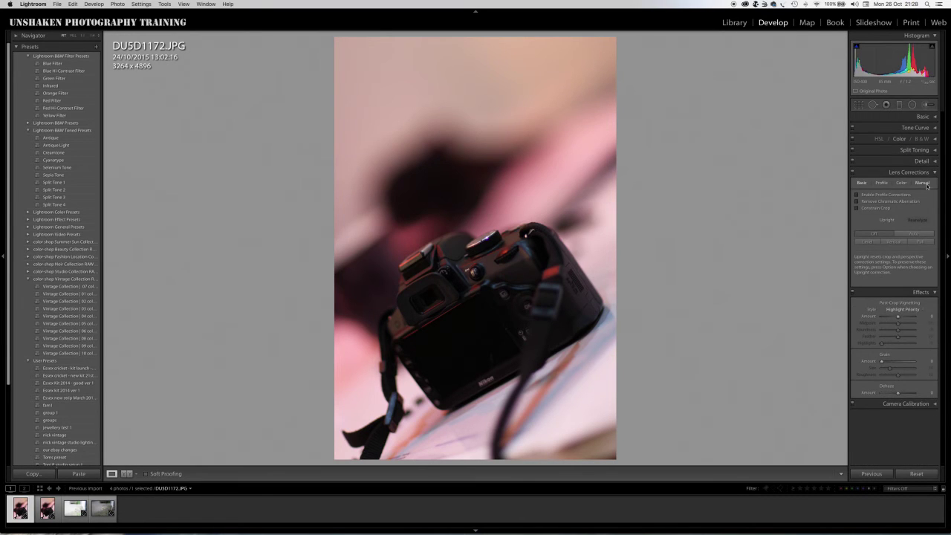
{"action": "left_click", "coordinate": [935, 173]}
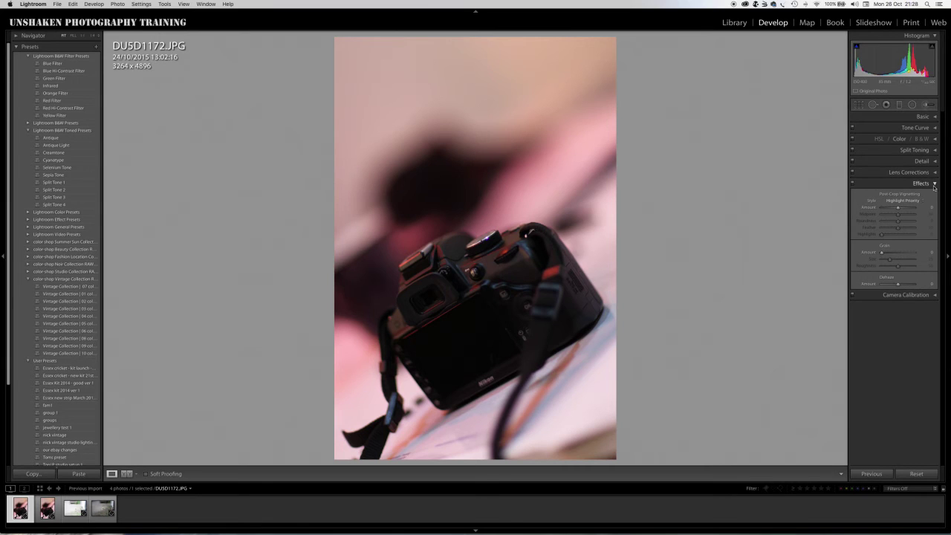
{"action": "left_click", "coordinate": [935, 183]}
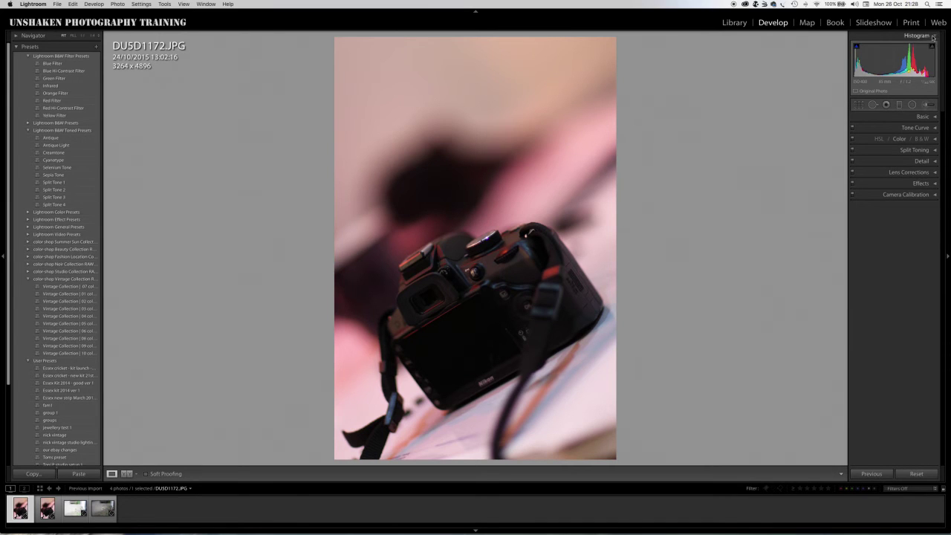
Collapse and re-expand the Histogram, and expand the Basic adjustments
{"action": "left_click", "coordinate": [935, 36]}
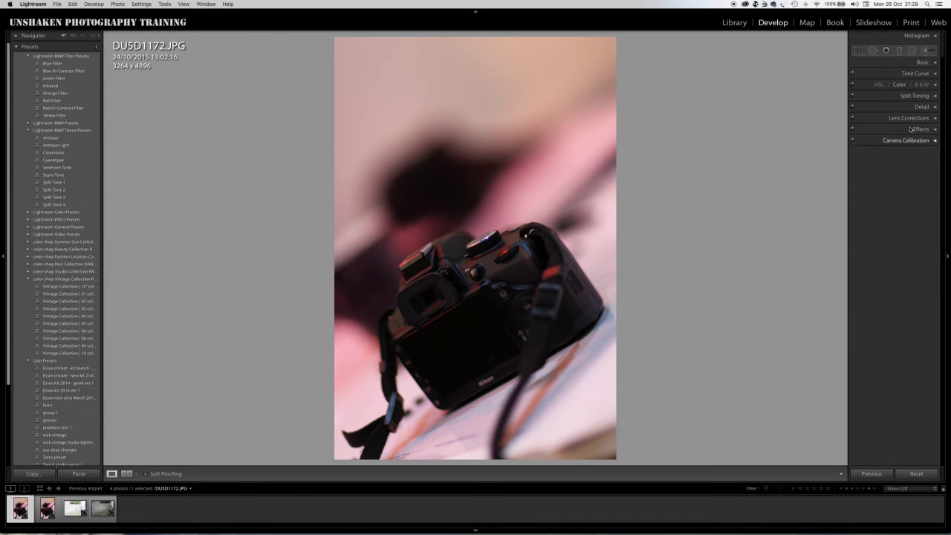
{"action": "left_click", "coordinate": [936, 37]}
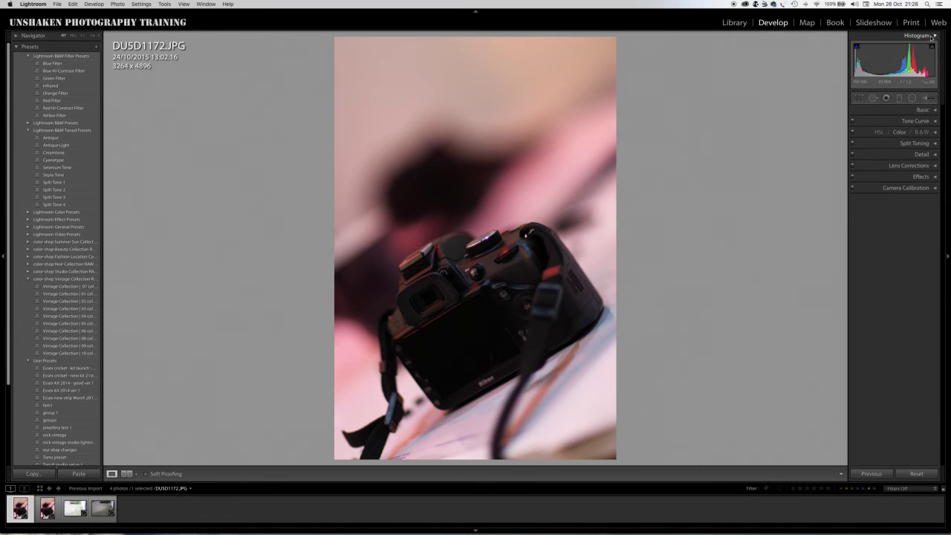
{"action": "left_click", "coordinate": [936, 117]}
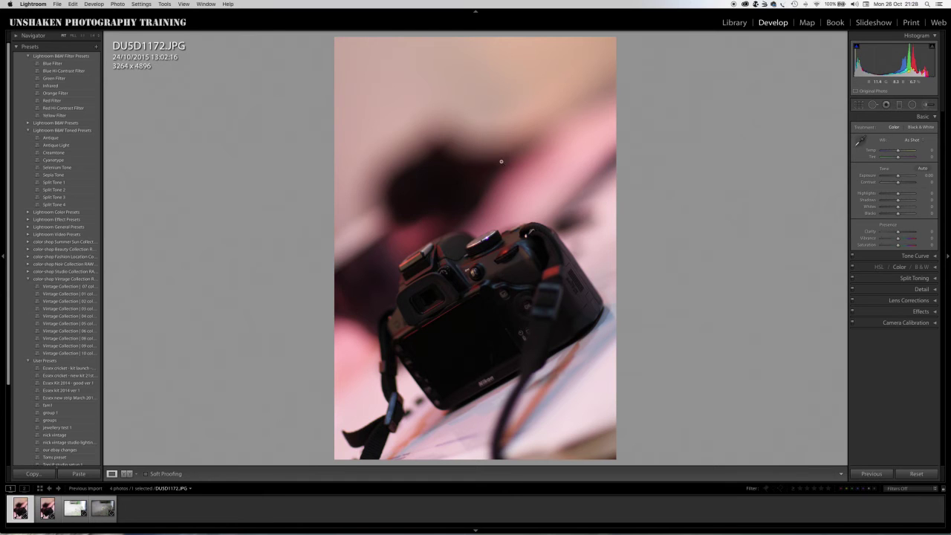
Browse All Photographs in the Library's Grid view and return to the Previous Import photos
{"action": "left_click", "coordinate": [735, 23]}
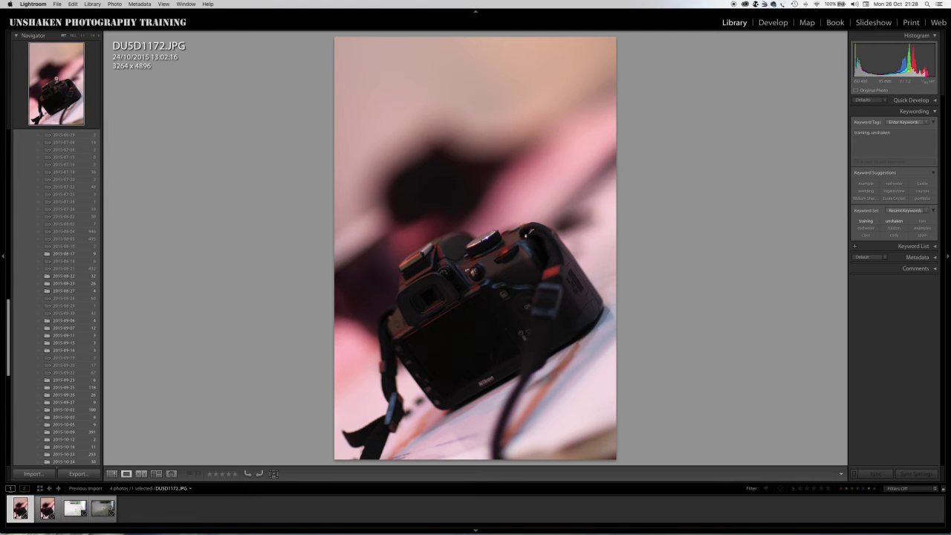
{"action": "left_click_drag", "start_coordinate": [8, 308], "coordinate": [2, 131]}
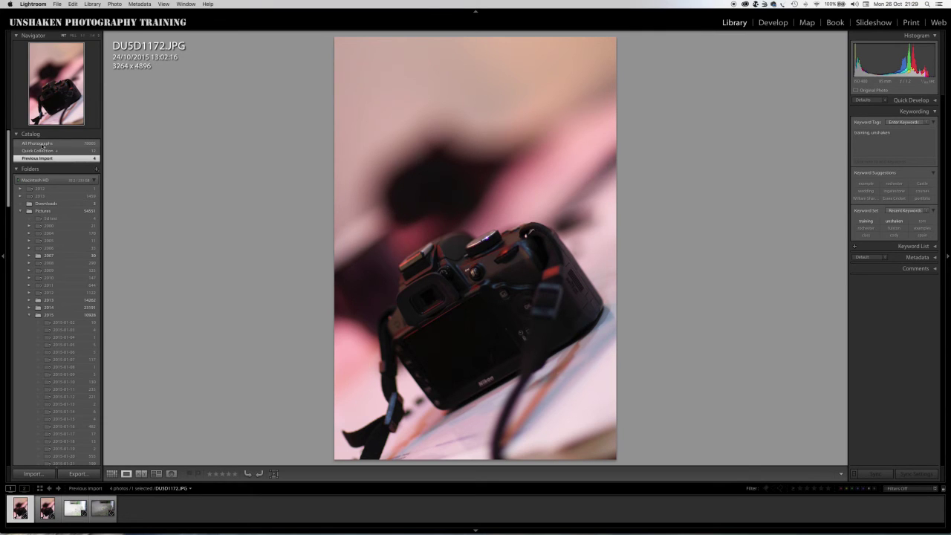
{"action": "key", "text": "g"}
{"action": "left_click", "coordinate": [37, 143]}
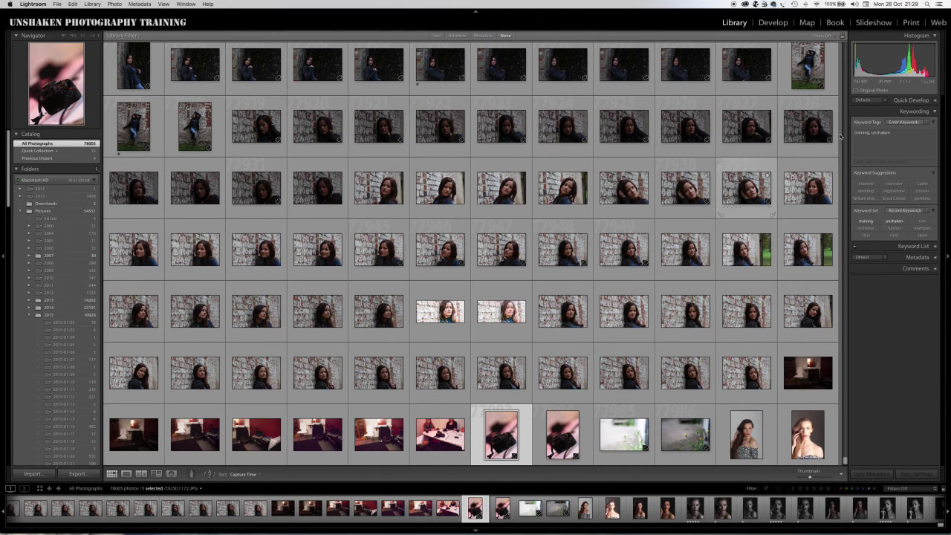
{"action": "mouse_move", "coordinate": [844, 463]}
{"action": "left_mouse_down"}
{"action": "mouse_move", "coordinate": [845, 452]}
{"action": "mouse_move", "coordinate": [845, 463]}
{"action": "left_mouse_up"}
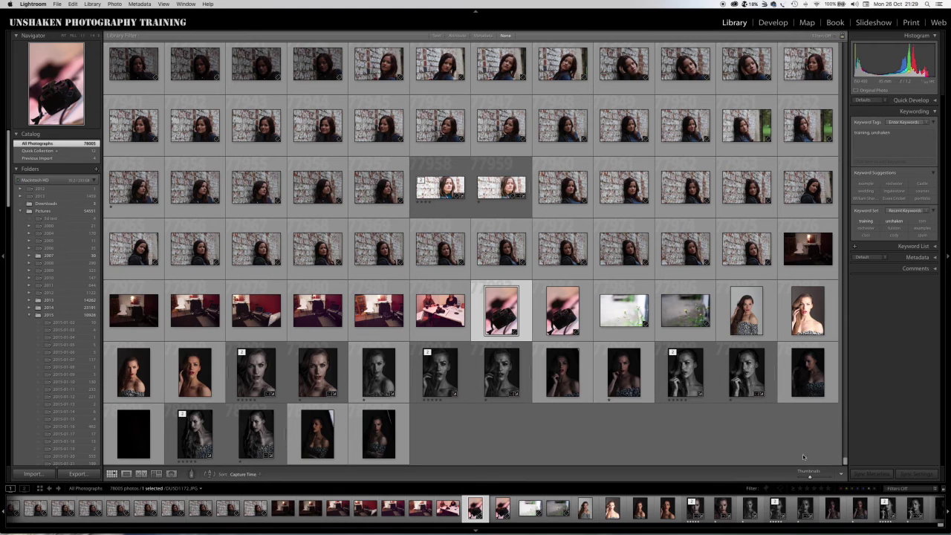
{"action": "left_click", "coordinate": [49, 159]}
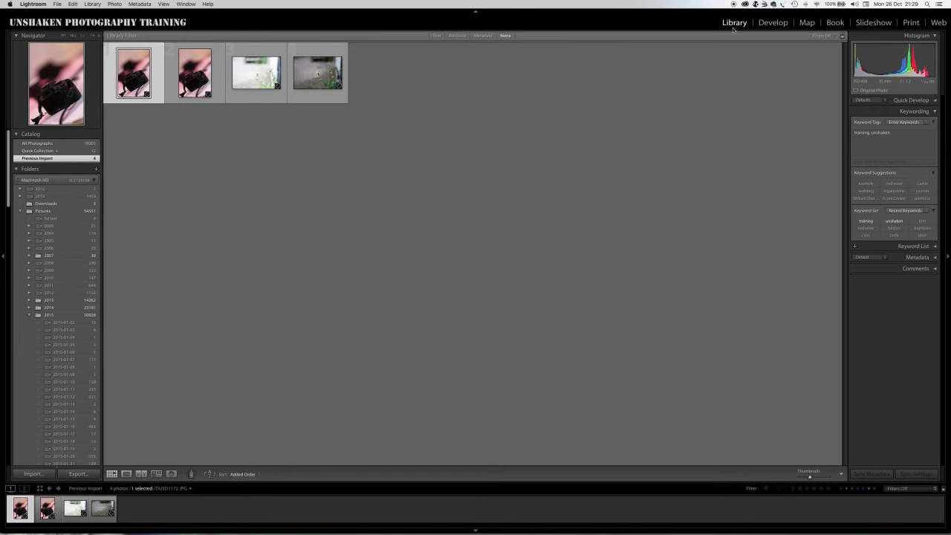
Inspect DU5D1172.JPG in Develop with the Navigator expanded, zooming to Fill, 1:1 and 11:1 and returning to Fit
{"action": "left_click", "coordinate": [776, 25]}
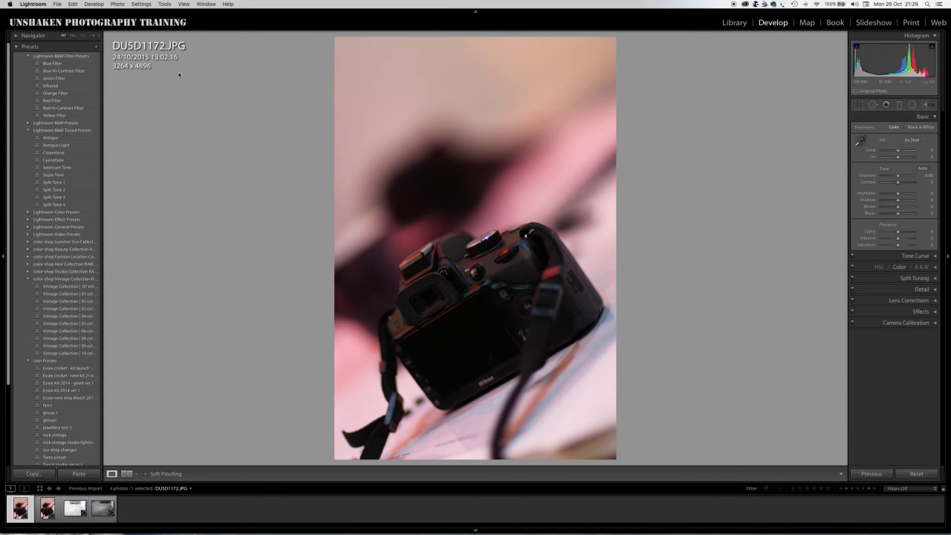
{"action": "left_click", "coordinate": [15, 36]}
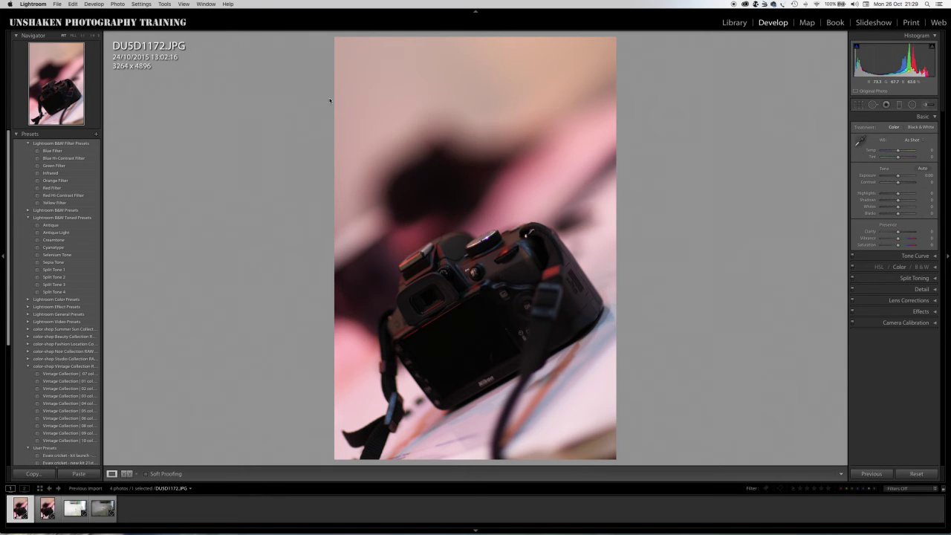
{"action": "left_click", "coordinate": [73, 36]}
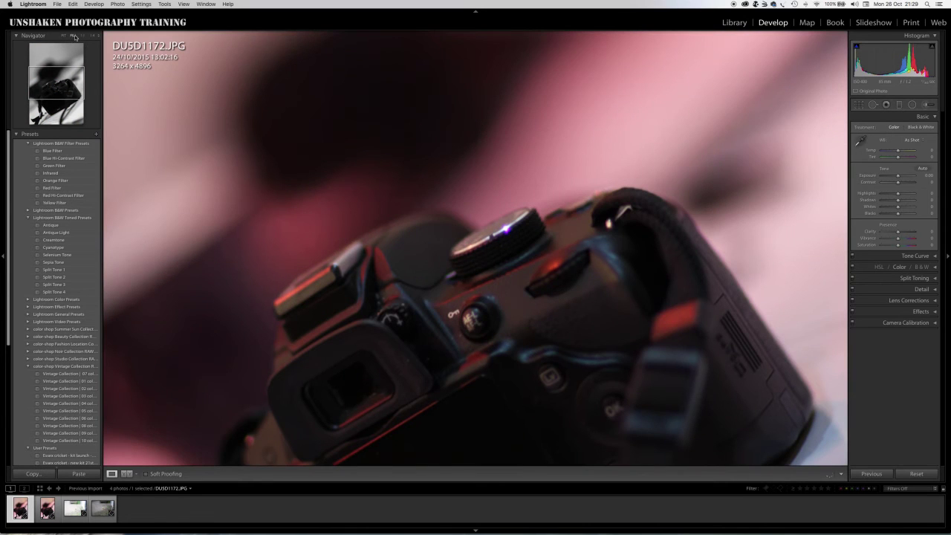
{"action": "left_click", "coordinate": [82, 36]}
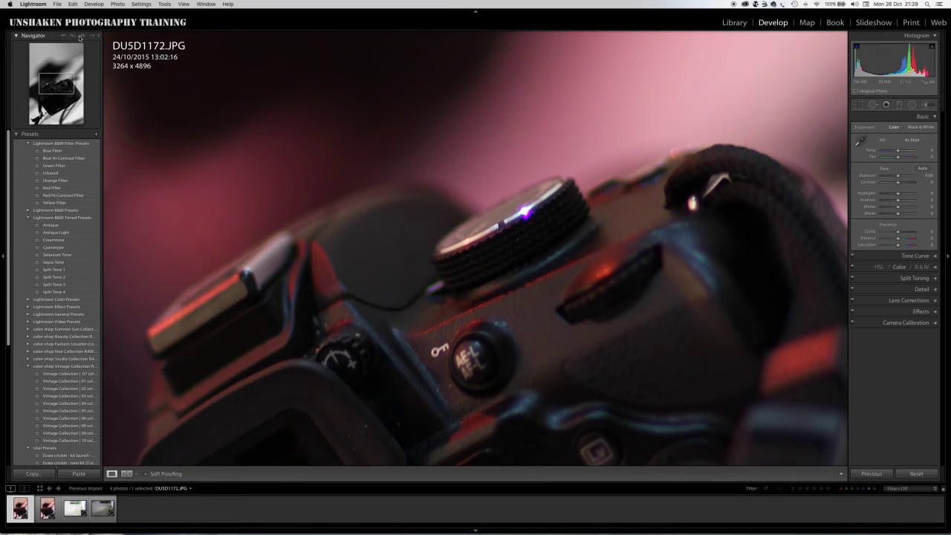
{"action": "left_click", "coordinate": [95, 38]}
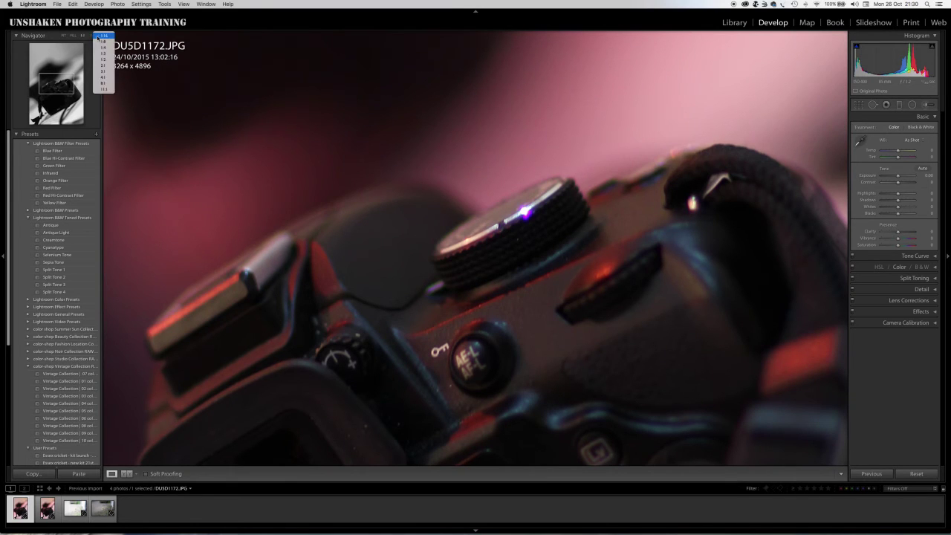
{"action": "left_click", "coordinate": [102, 89]}
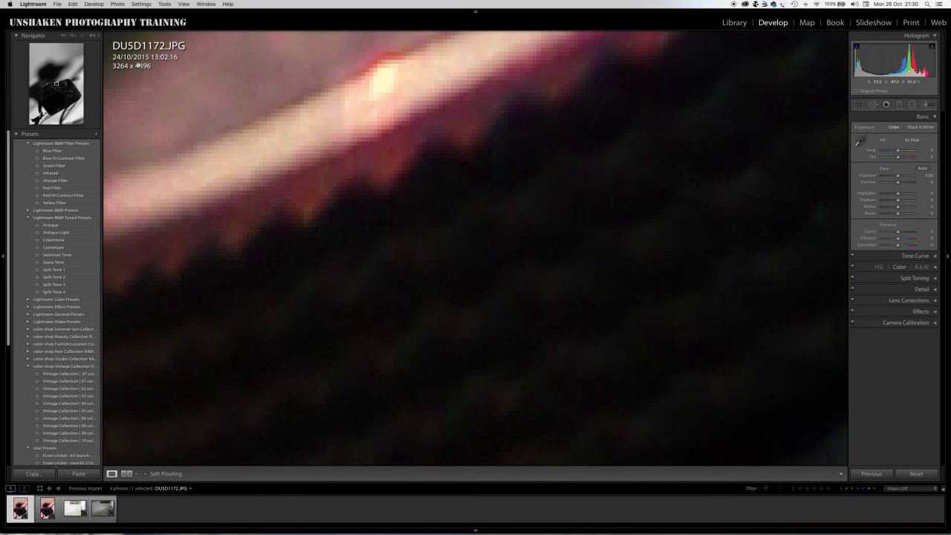
{"action": "left_click", "coordinate": [63, 36]}
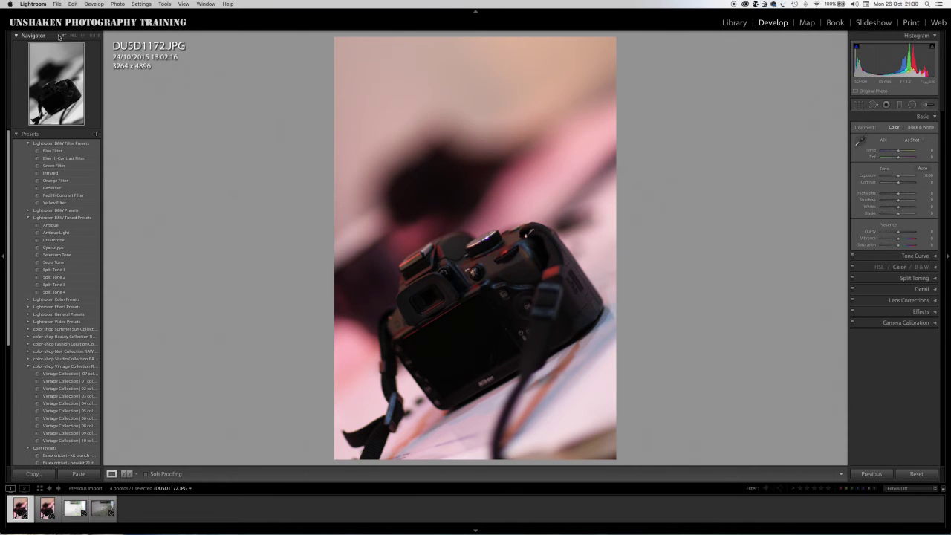
Hide the module picker above the photo to enlarge the Develop workspace
{"action": "left_click", "coordinate": [476, 13]}
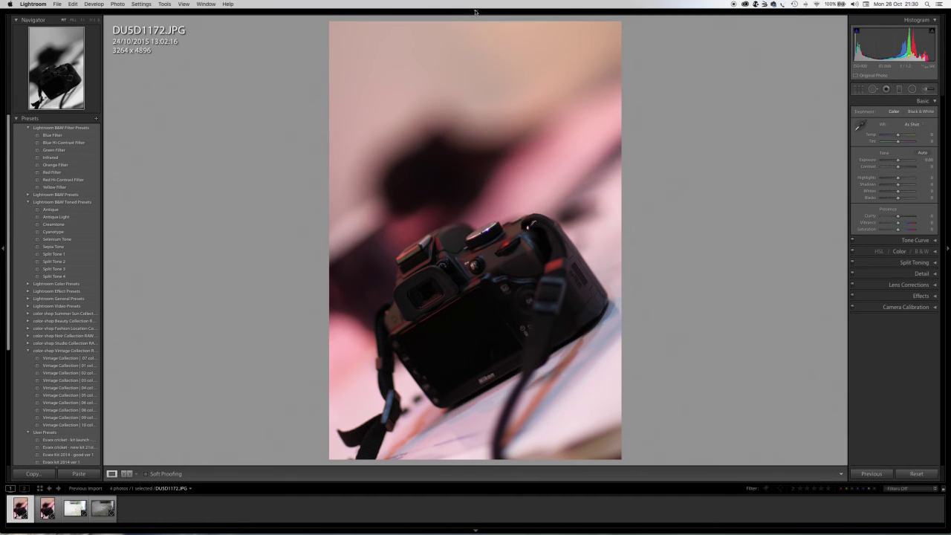
Hide the filmstrip and crop DU5D1172.JPG to about 2267 x 2996 pixels at an angle of about -23.21, rechecking the crop overlay once applied
{"action": "left_click", "coordinate": [476, 530]}
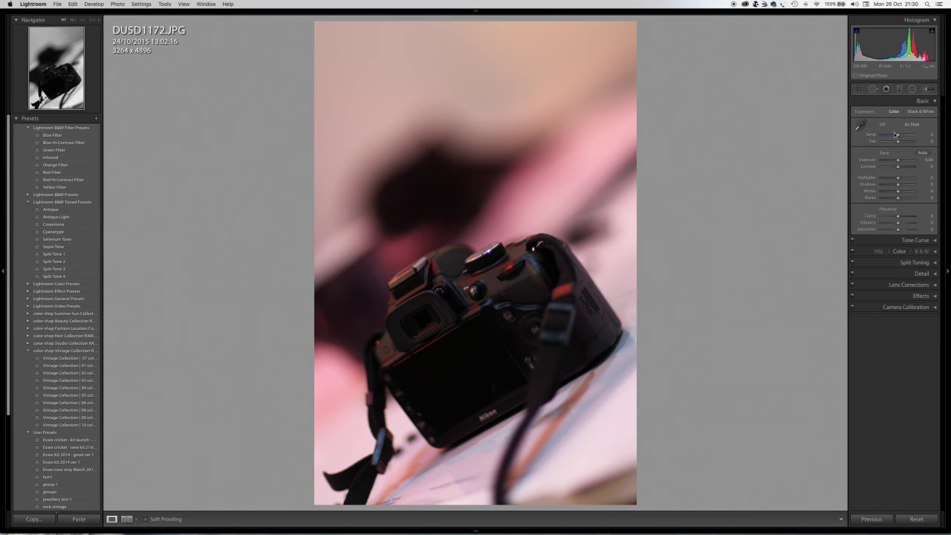
{"action": "left_click", "coordinate": [859, 89]}
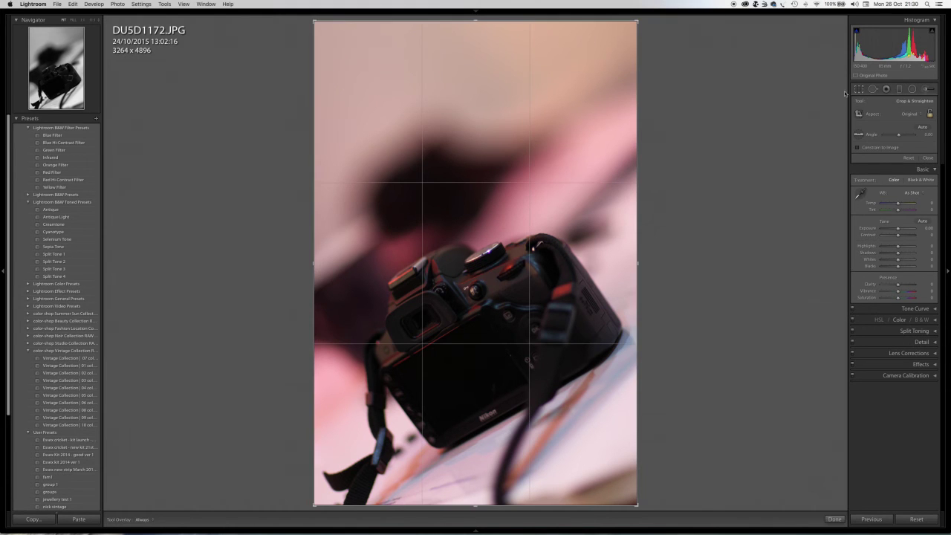
{"action": "left_click_drag", "start_coordinate": [475, 21], "coordinate": [462, 69]}
{"action": "left_click_drag", "start_coordinate": [639, 262], "coordinate": [636, 263]}
{"action": "left_click_drag", "start_coordinate": [639, 365], "coordinate": [747, 356]}
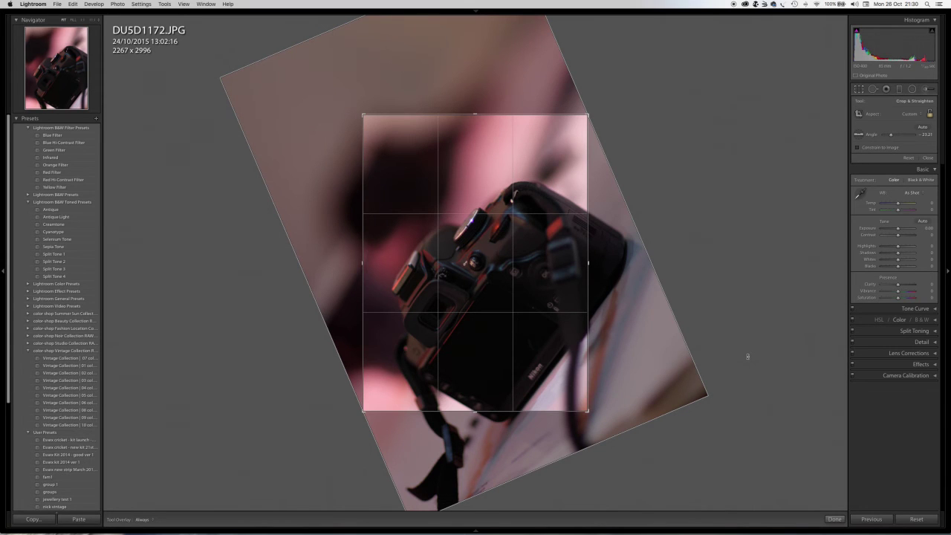
{"action": "key", "text": "Return"}
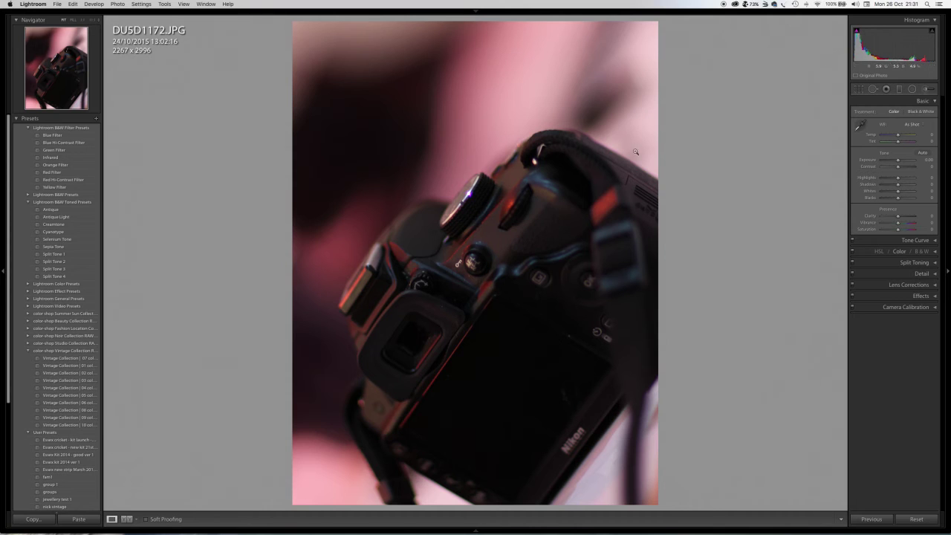
{"action": "left_click", "coordinate": [858, 90]}
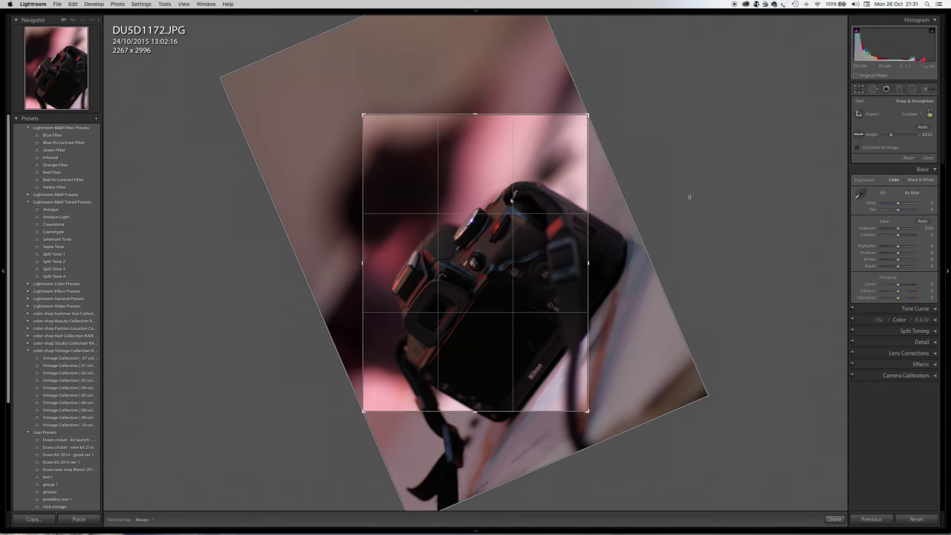
{"action": "left_click", "coordinate": [859, 90]}
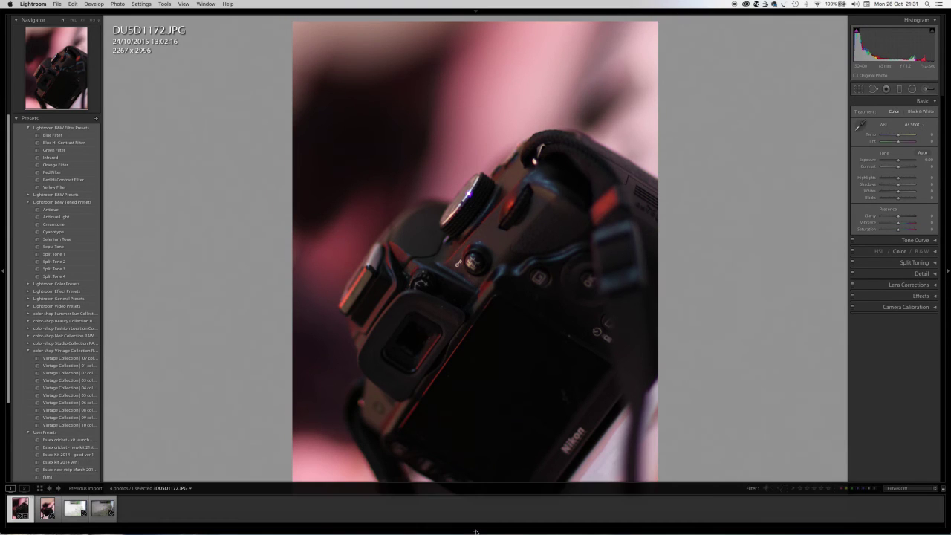
Show the filmstrip again and select all four photos in it
{"action": "left_click", "coordinate": [475, 530]}
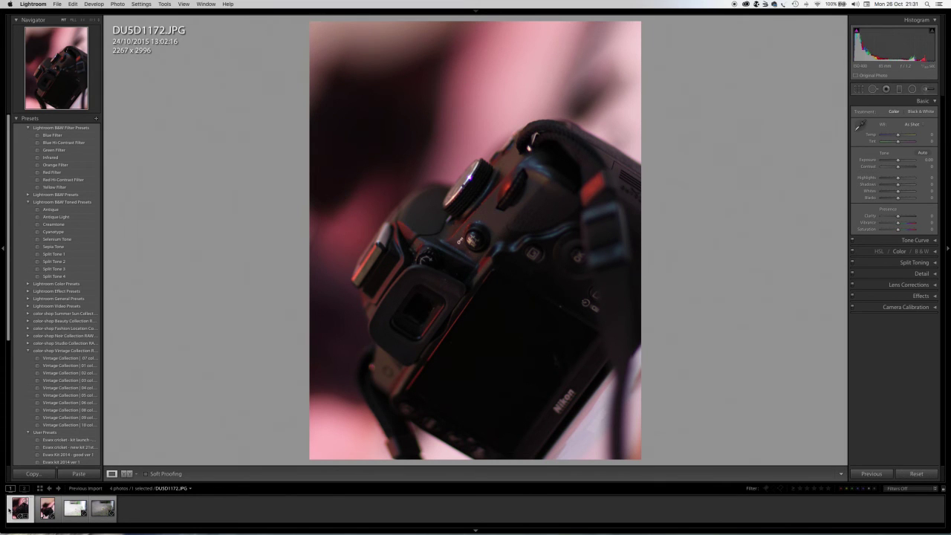
{"action": "left_click", "coordinate": [103, 520], "text": "shift"}
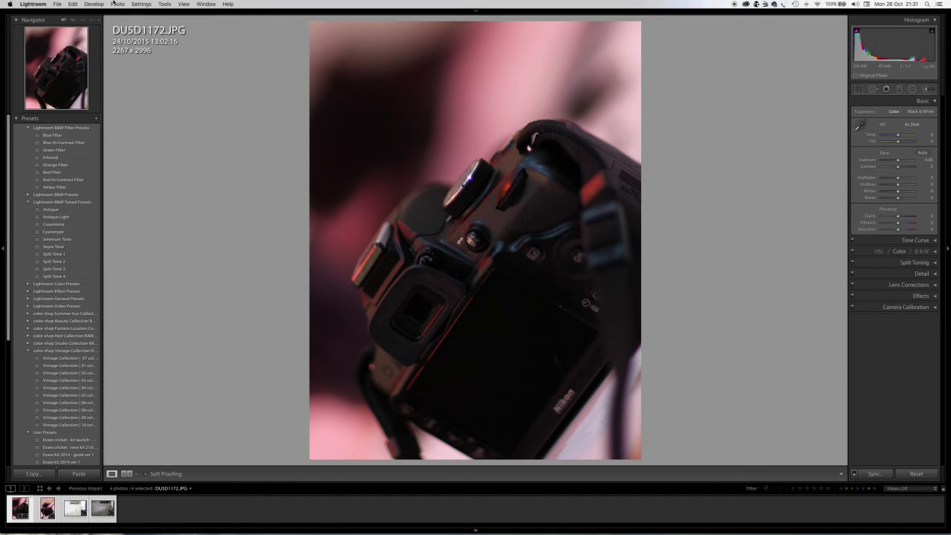
{"action": "left_click", "coordinate": [57, 4]}
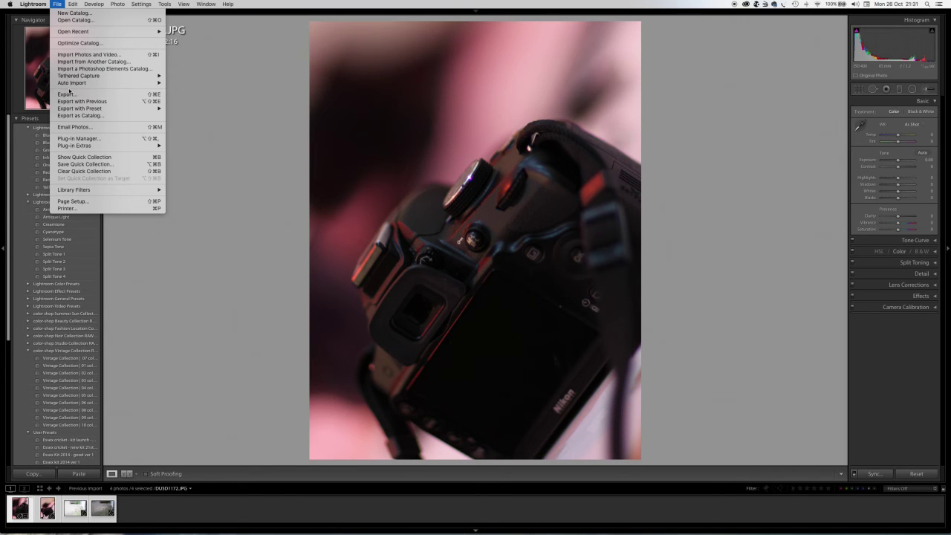
{"action": "mouse_move", "coordinate": [69, 87]}
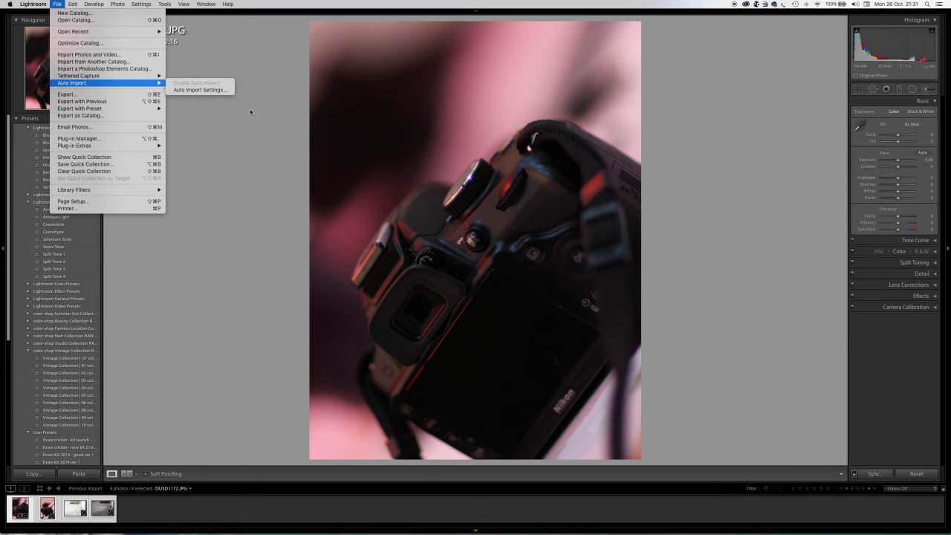
{"action": "left_click", "coordinate": [669, 90]}
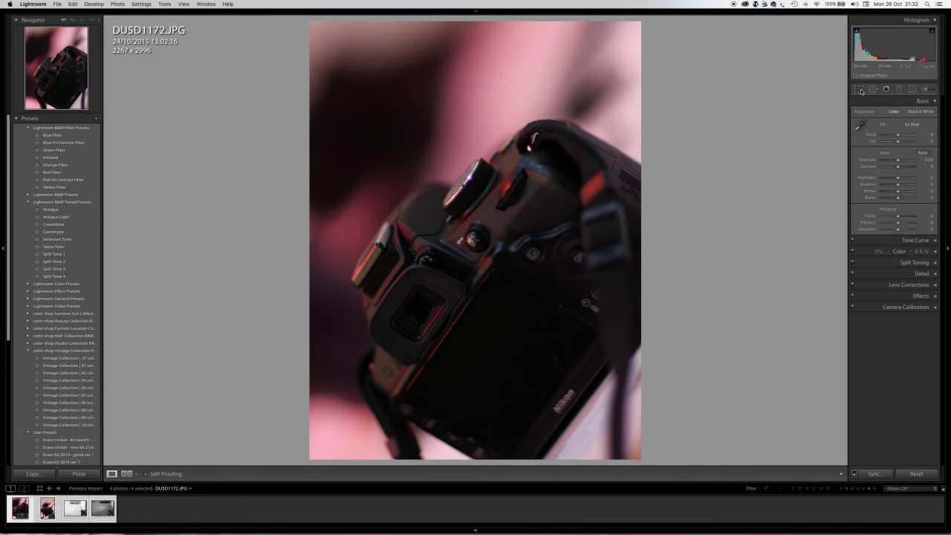
Rotate the crop of DU5D1172.JPG further to an angle of about -33.84, cropping to about 2082 x 2752 pixels
{"action": "left_click", "coordinate": [858, 89]}
{"action": "left_click_drag", "start_coordinate": [649, 184], "coordinate": [653, 147]}
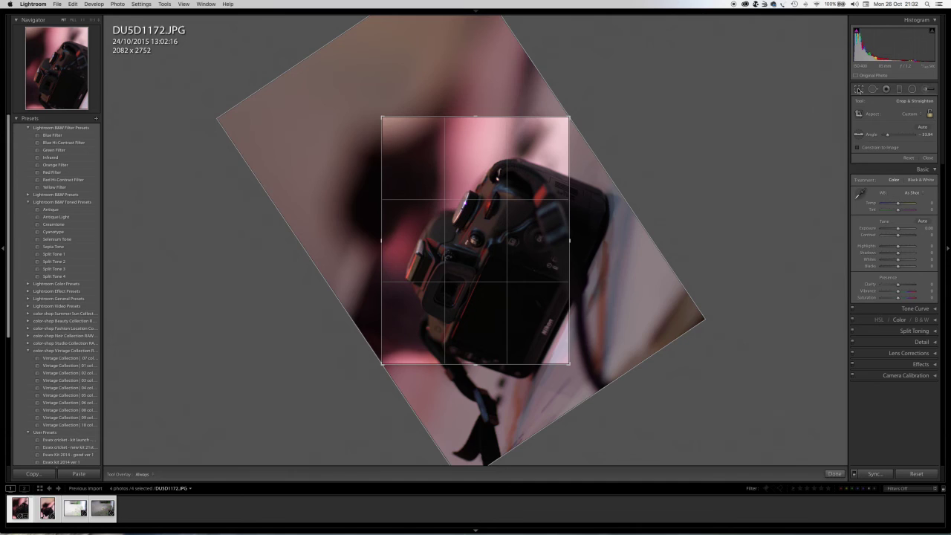
{"action": "left_click", "coordinate": [859, 90]}
Adjust the photo's basic tone and colour: Exposure -0.20, Shadows +71, Saturation -19, Vibrance about +48 and Contrast +38
{"action": "mouse_move", "coordinate": [898, 160]}
{"action": "left_mouse_down"}
{"action": "mouse_move", "coordinate": [906, 161]}
{"action": "mouse_move", "coordinate": [896, 162]}
{"action": "left_mouse_up"}
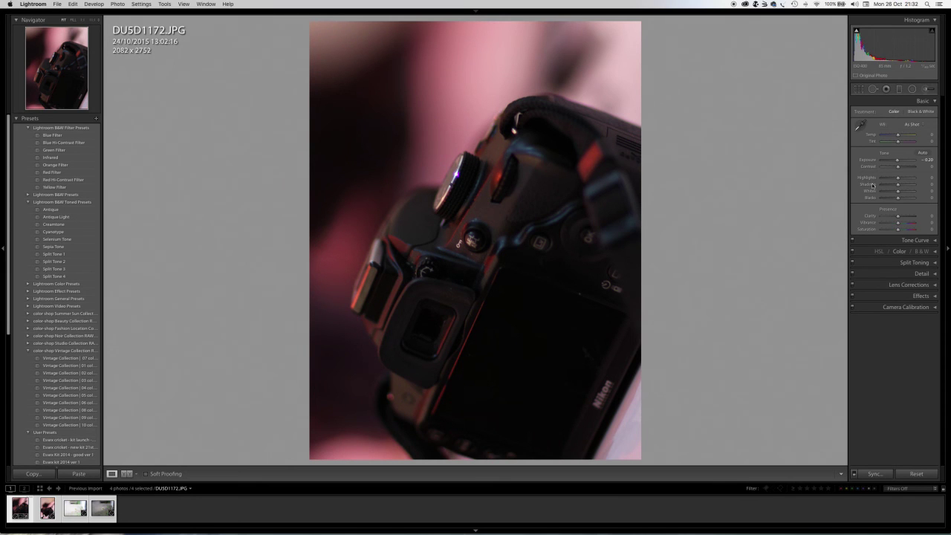
{"action": "left_click_drag", "start_coordinate": [897, 185], "coordinate": [909, 186]}
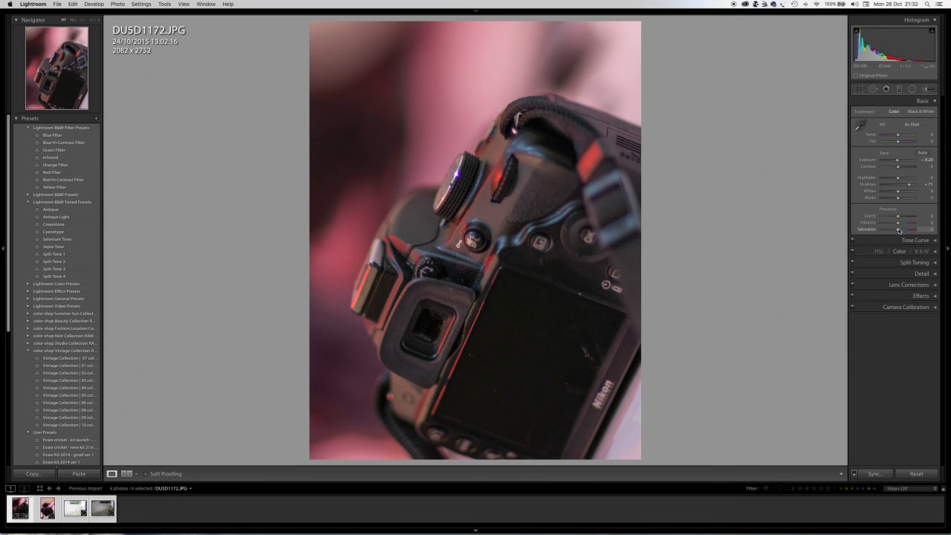
{"action": "left_click_drag", "start_coordinate": [904, 231], "coordinate": [898, 231]}
{"action": "left_click_drag", "start_coordinate": [902, 224], "coordinate": [905, 221]}
{"action": "left_click_drag", "start_coordinate": [896, 168], "coordinate": [904, 167]}
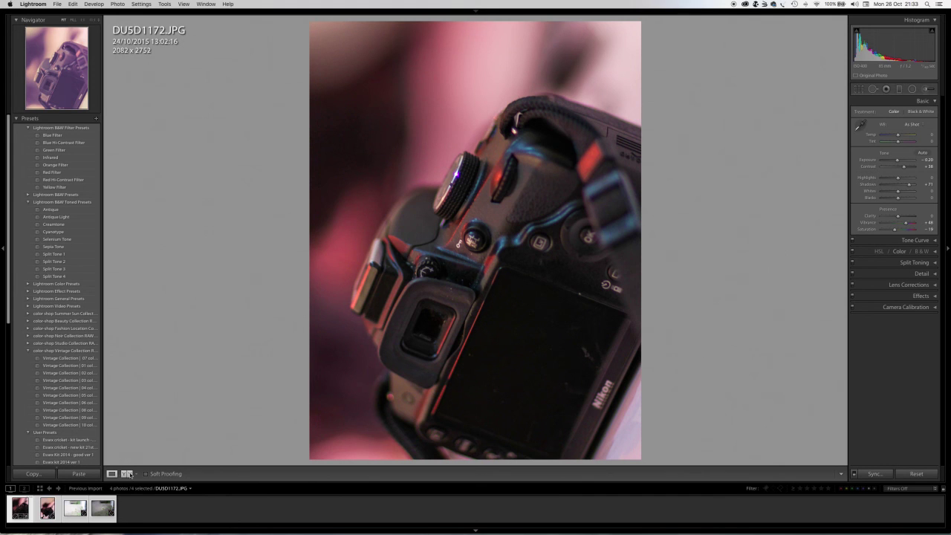
Compare the edit in the side-by-side, stacked and split Before/After views, and return to the single-photo Loupe view
{"action": "left_click", "coordinate": [127, 473]}
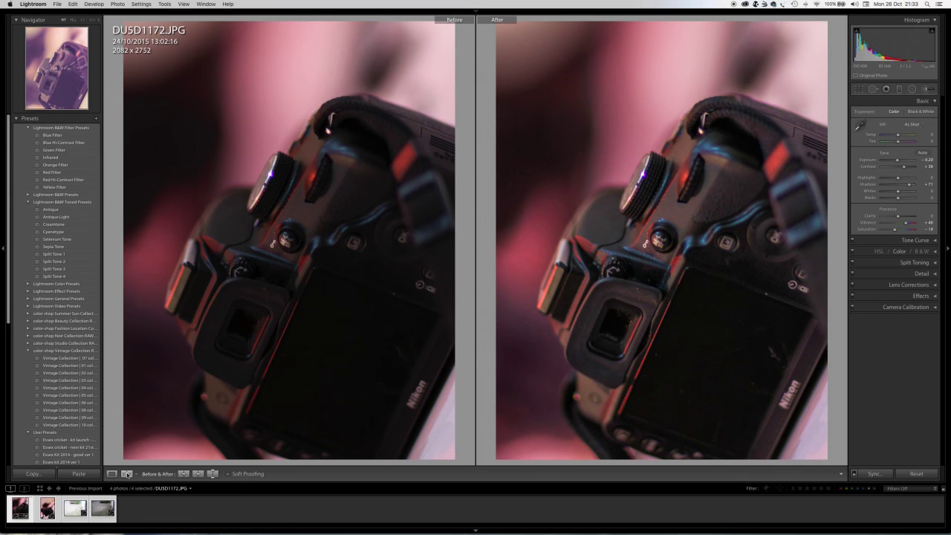
{"action": "left_click", "coordinate": [126, 474]}
{"action": "left_click", "coordinate": [127, 474]}
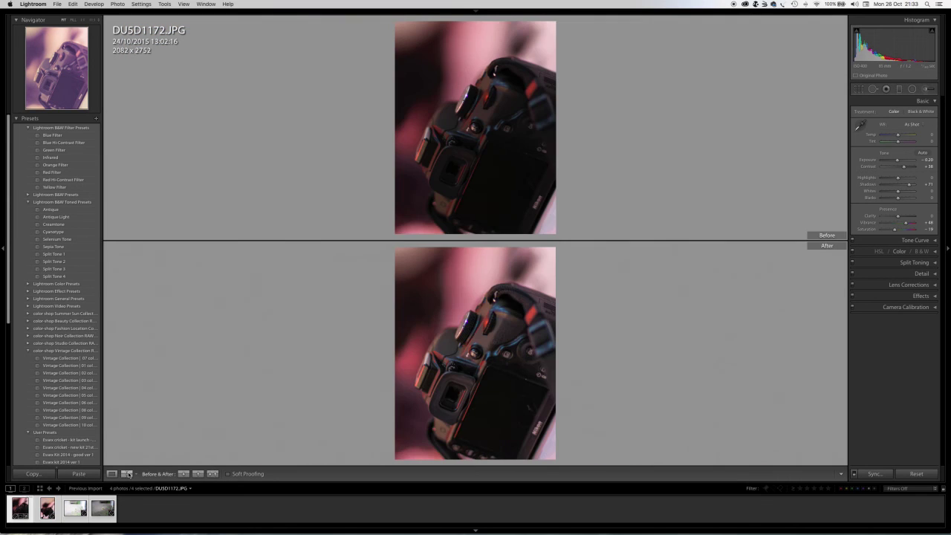
{"action": "left_click", "coordinate": [127, 474]}
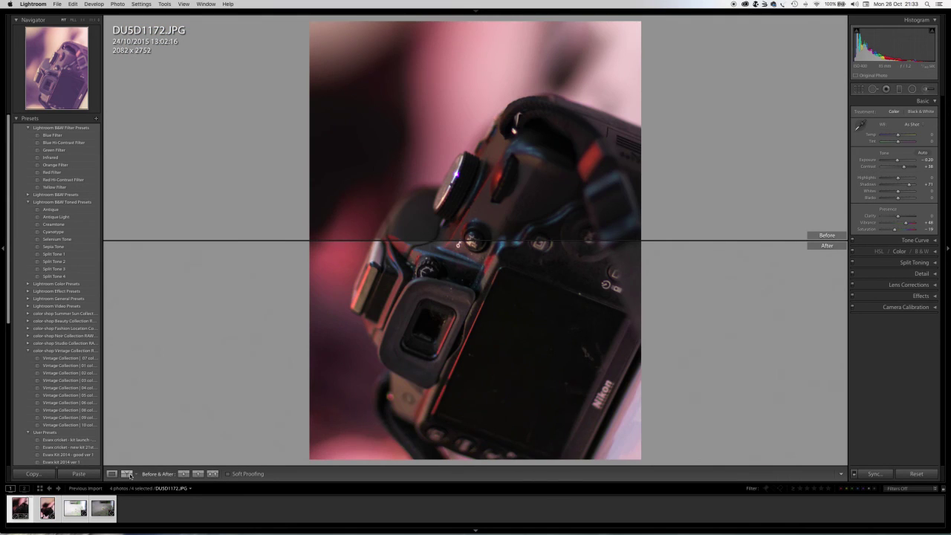
{"action": "left_click", "coordinate": [127, 474]}
{"action": "left_click", "coordinate": [127, 473]}
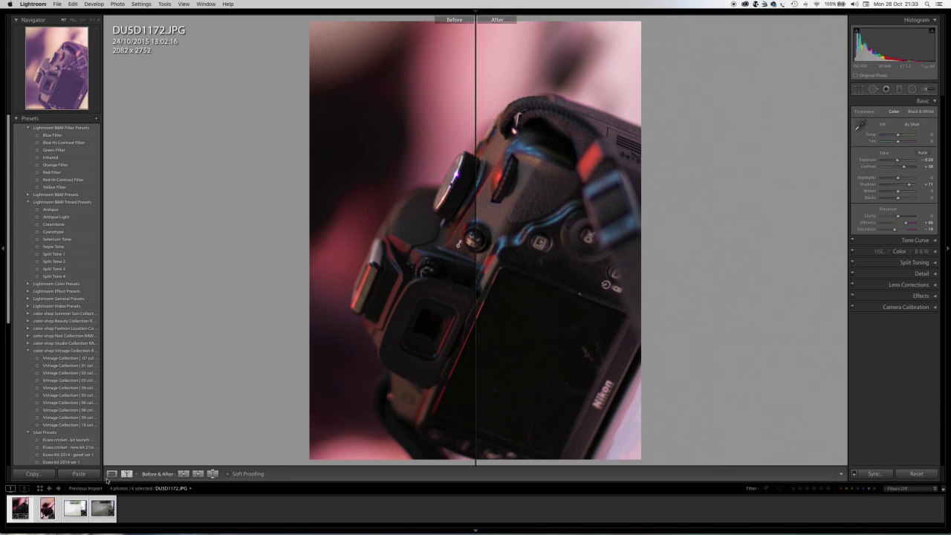
{"action": "left_click", "coordinate": [112, 474]}
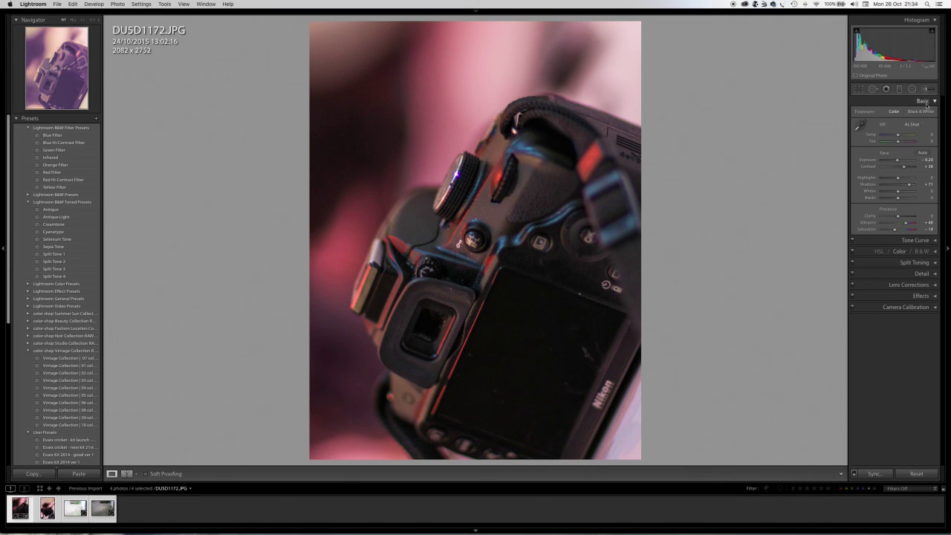
Review the export settings for the four selected photos, from export location through post-processing, and close without exporting
{"action": "mouse_move", "coordinate": [891, 4]}
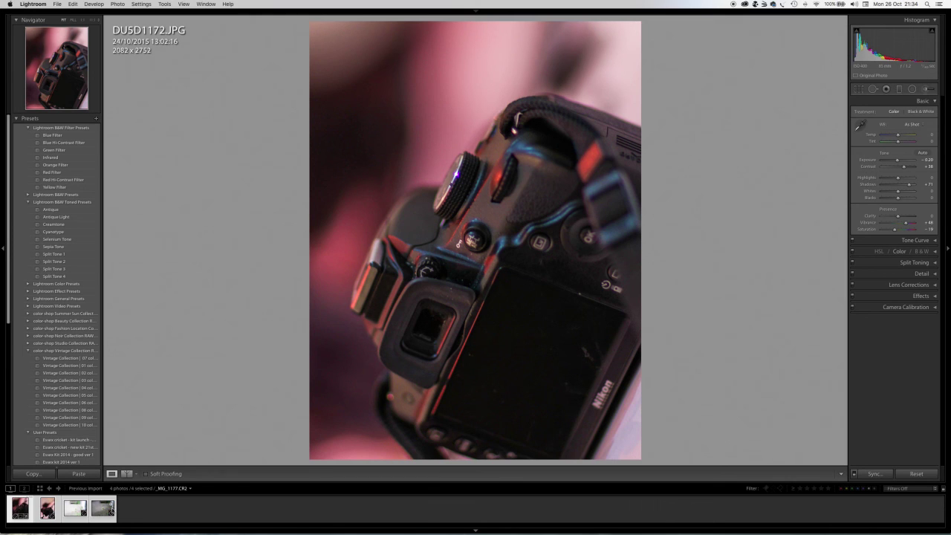
{"action": "left_click", "coordinate": [57, 4]}
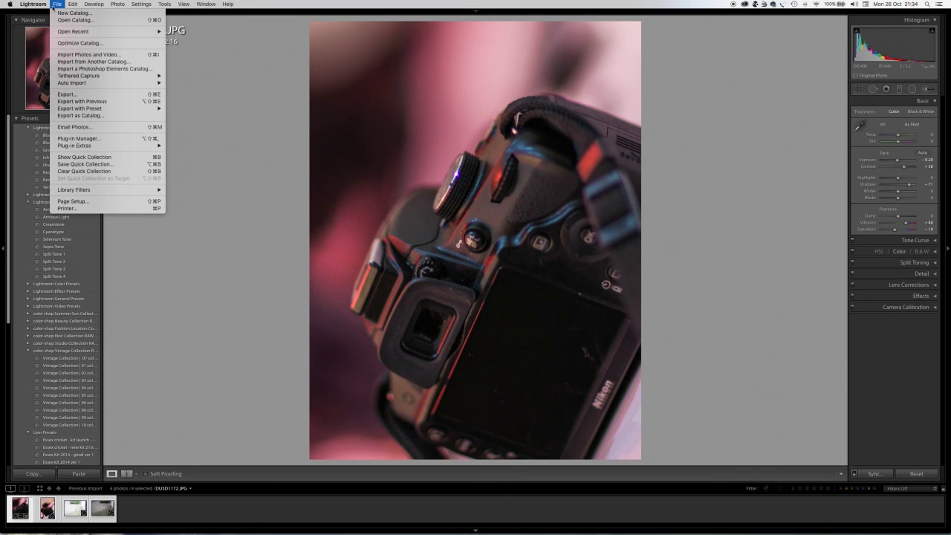
{"action": "left_click", "coordinate": [75, 95]}
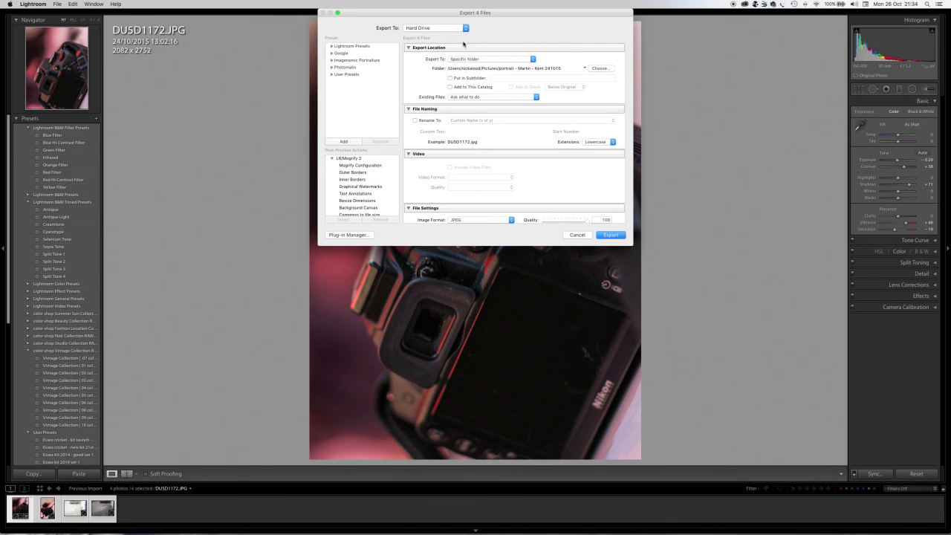
{"action": "left_click", "coordinate": [600, 68]}
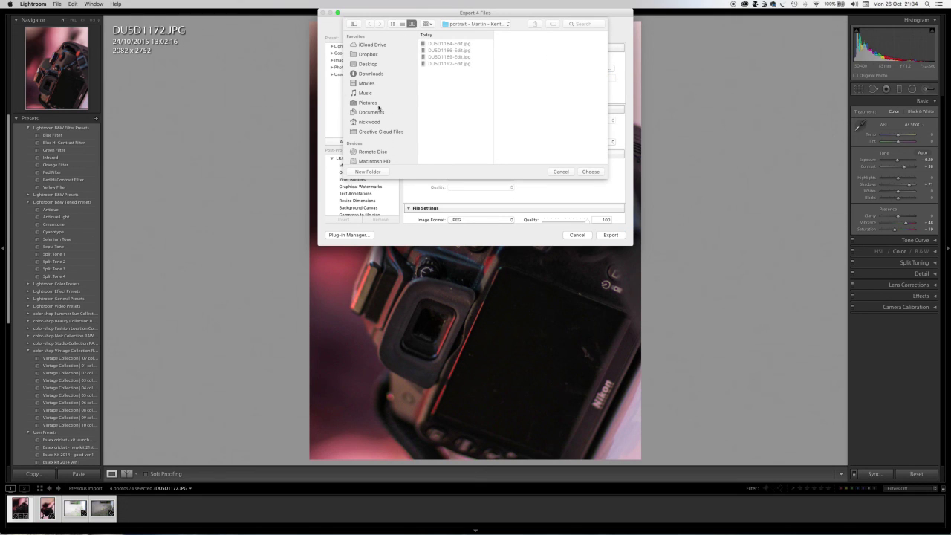
{"action": "left_click", "coordinate": [562, 172]}
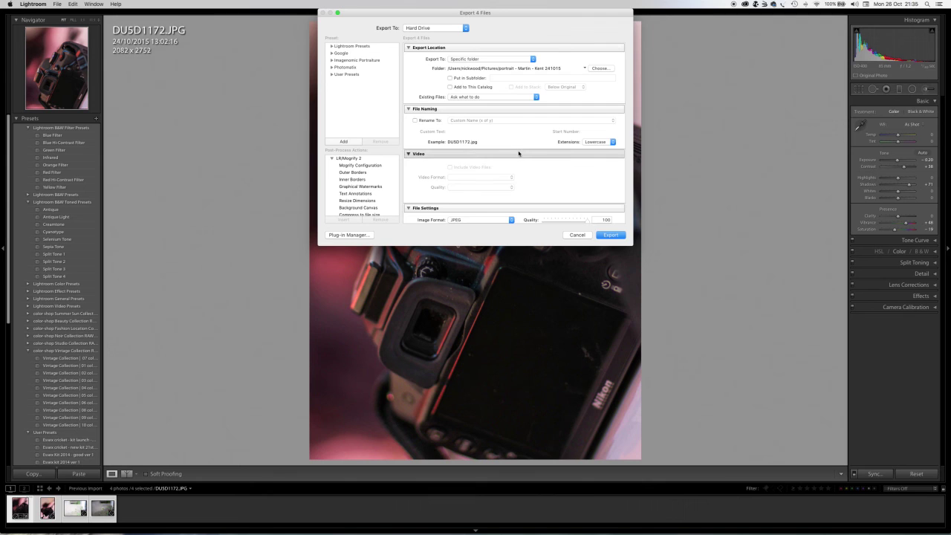
{"action": "scroll", "coordinate": [519, 154], "scroll_direction": "down", "scroll_amount": 3}
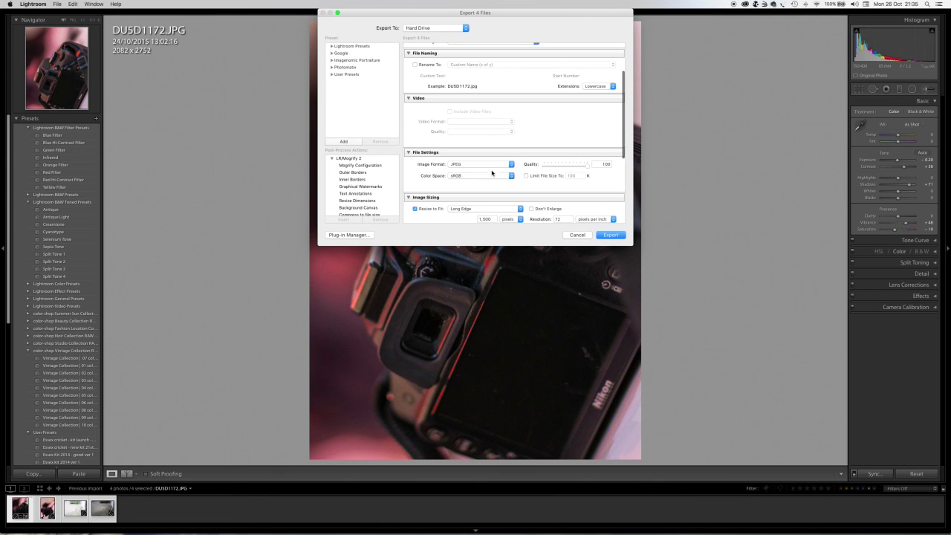
{"action": "scroll", "coordinate": [534, 185], "scroll_direction": "down", "scroll_amount": 5}
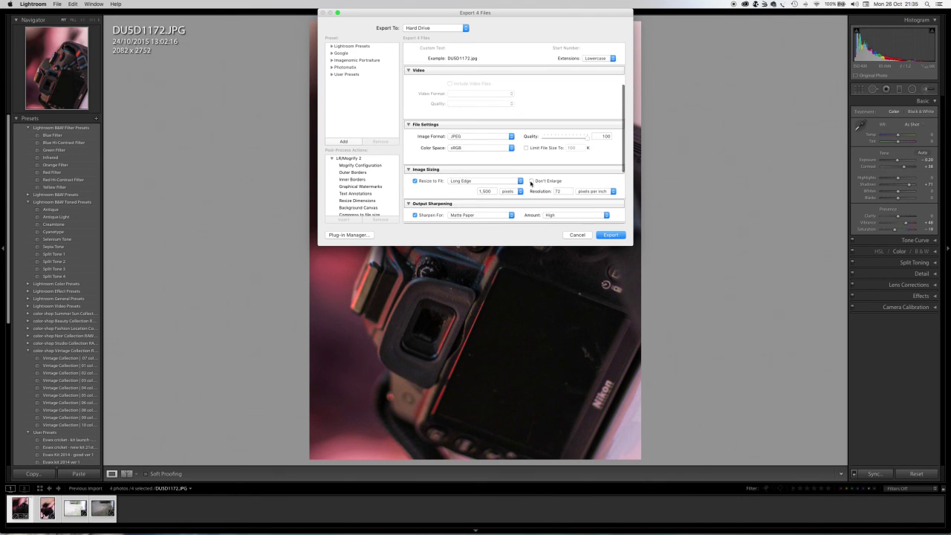
{"action": "scroll", "coordinate": [534, 185], "scroll_direction": "down", "scroll_amount": 3}
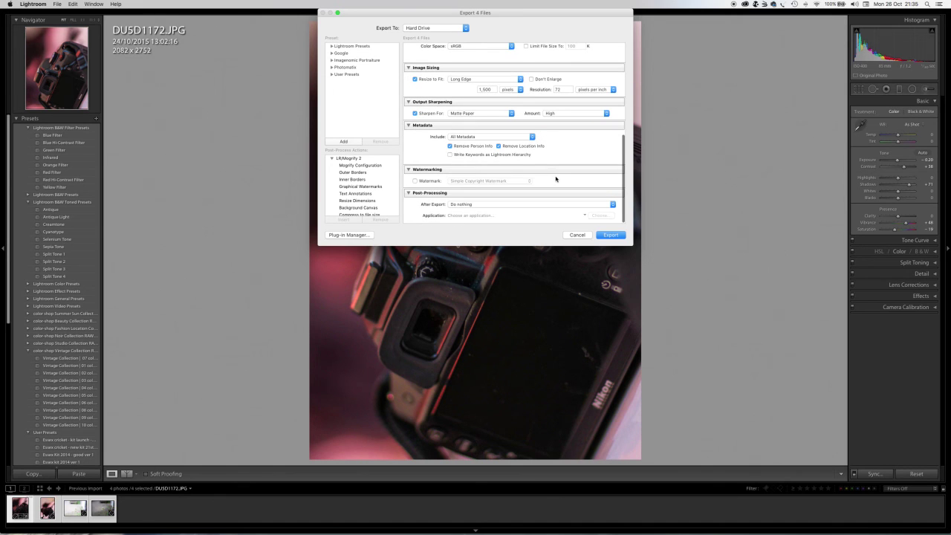
{"action": "scroll", "coordinate": [556, 172], "scroll_direction": "up", "scroll_amount": 10}
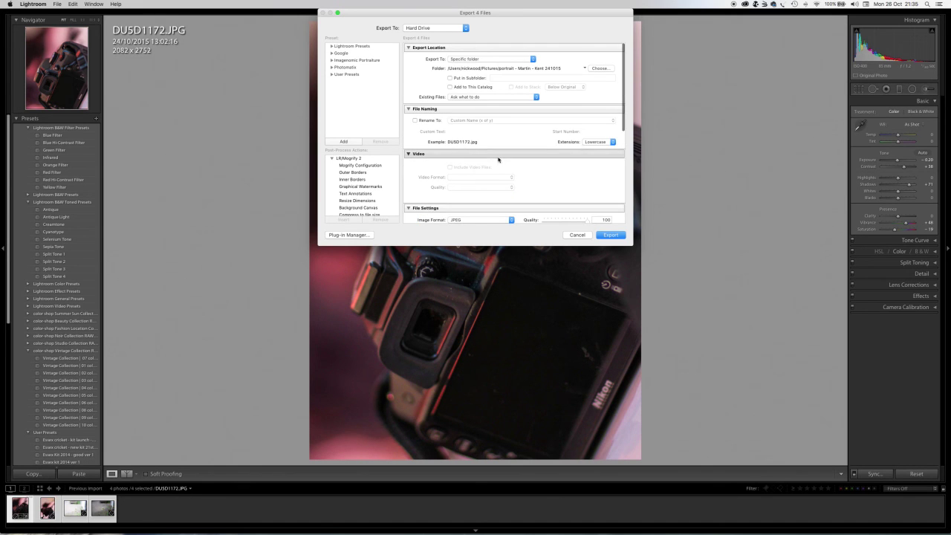
{"action": "left_click", "coordinate": [577, 234]}
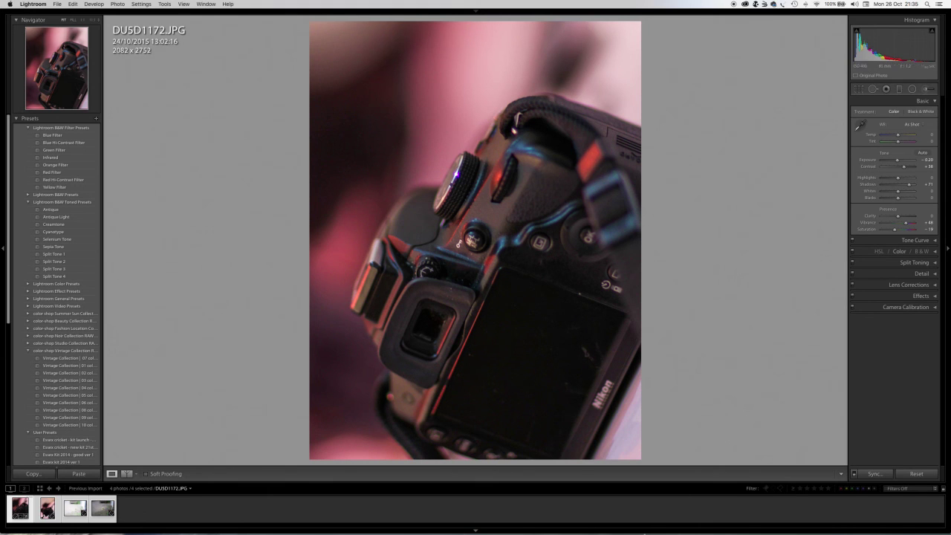
{"action": "mouse_move", "coordinate": [654, 532]}
{"action": "left_click", "coordinate": [670, 523]}
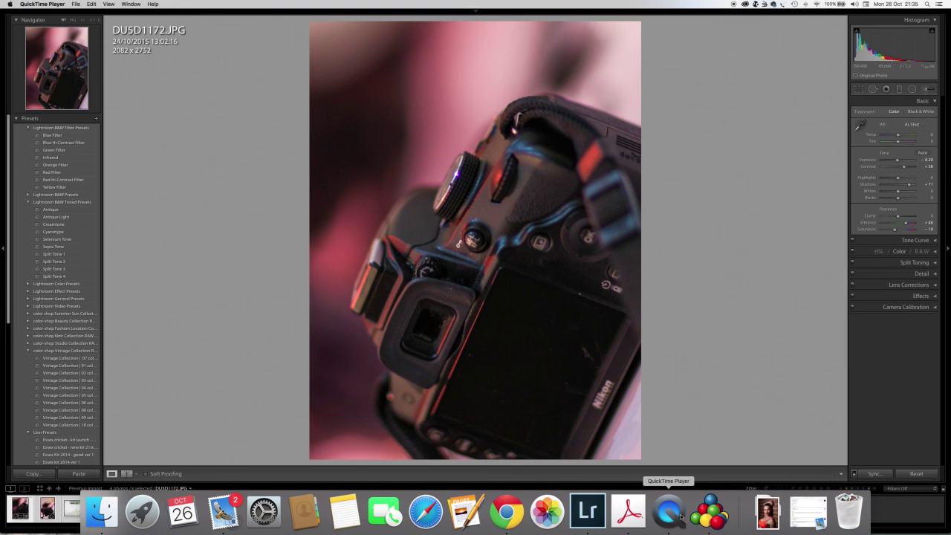
{"action": "left_click", "coordinate": [669, 514]}
{"action": "right_click", "coordinate": [668, 513]}
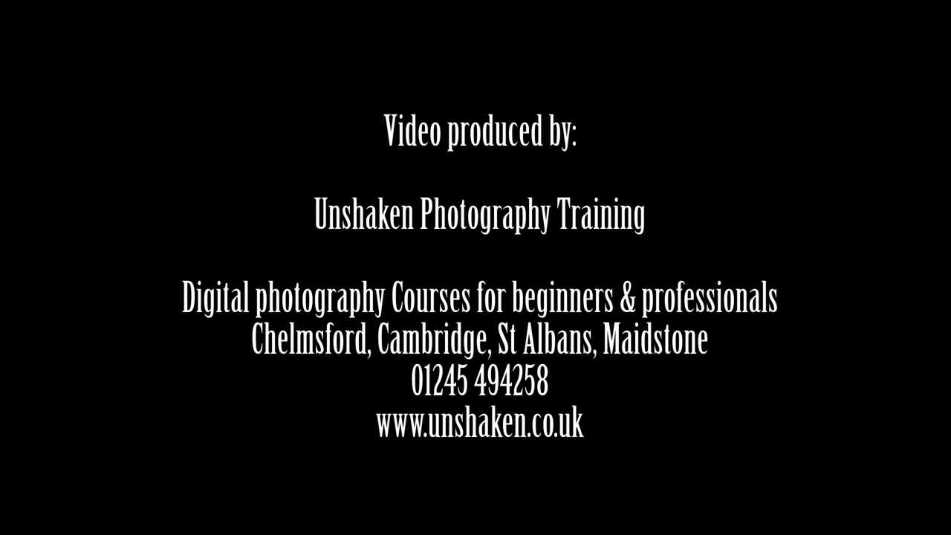